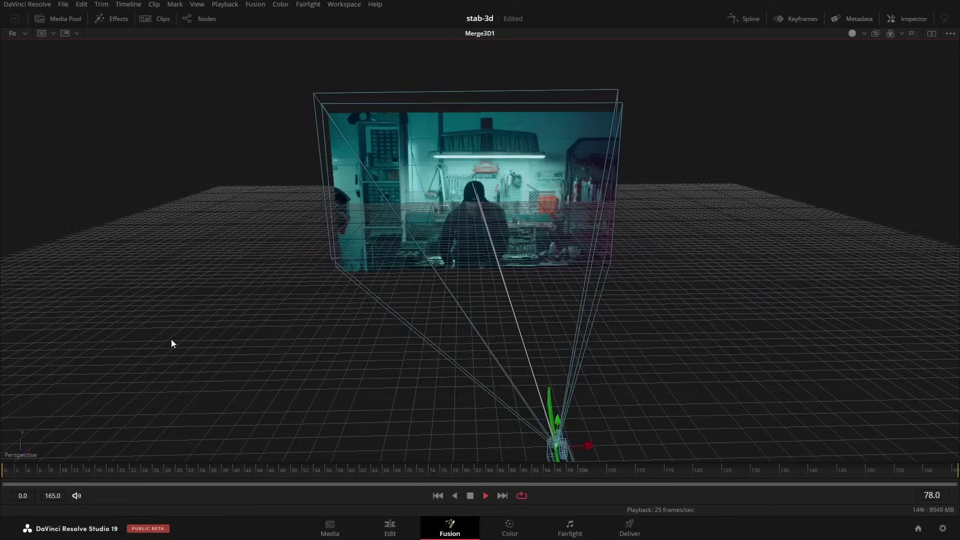
- Play back the garage clip, then stop and return to the first frame
left_click_drag(171, 343, 76, 342)
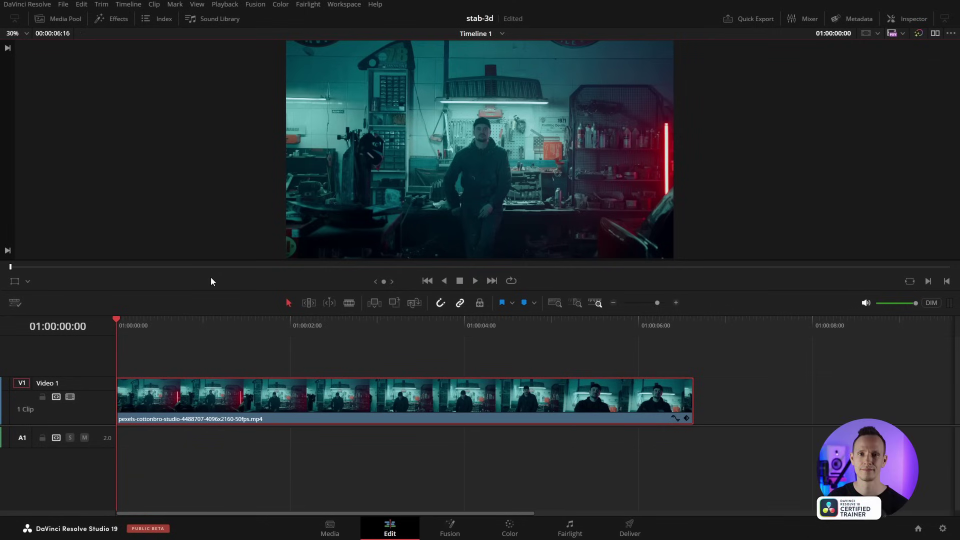
key("space")
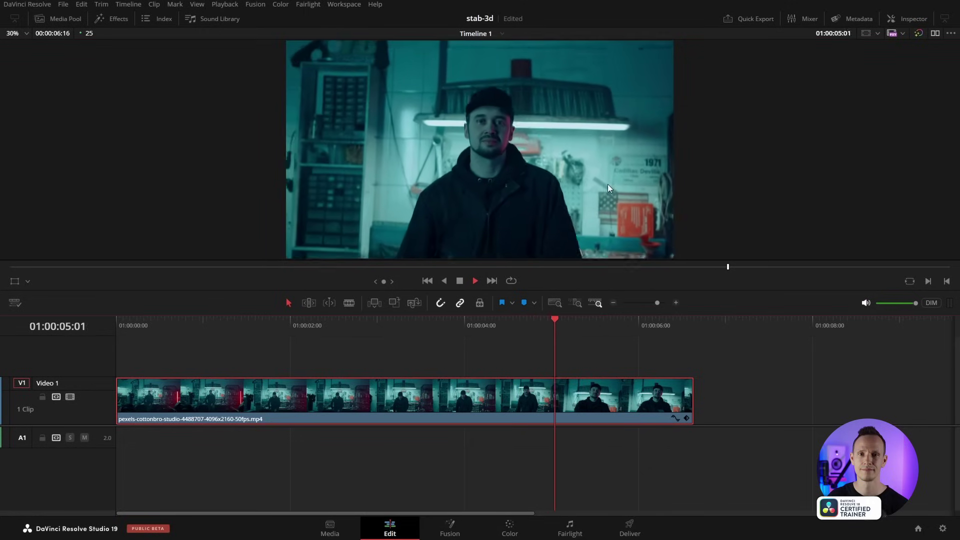
key("space")
left_click_drag(620, 317, 436, 328)
key("Home")
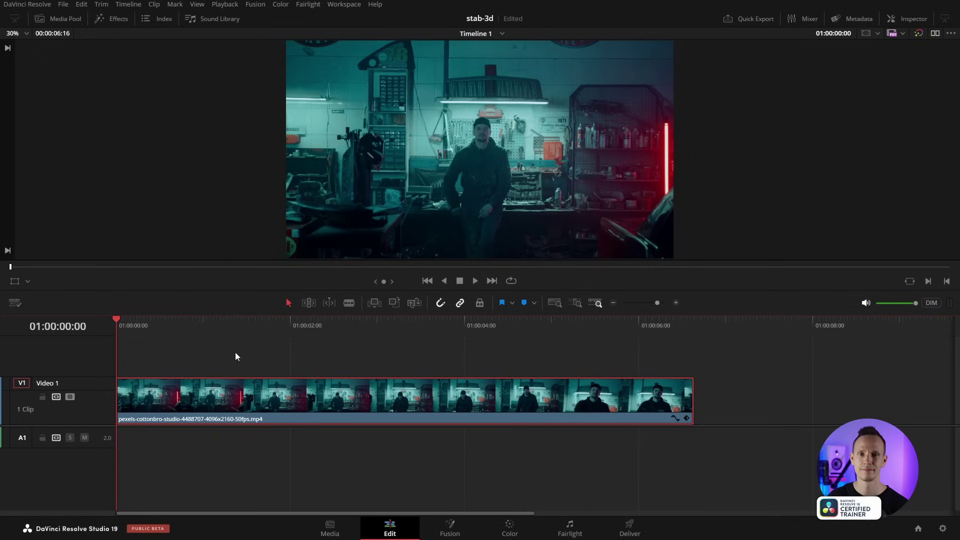
- Stabilize the clip in Perspective mode from the Inspector's Stabilization section
left_click(917, 20)
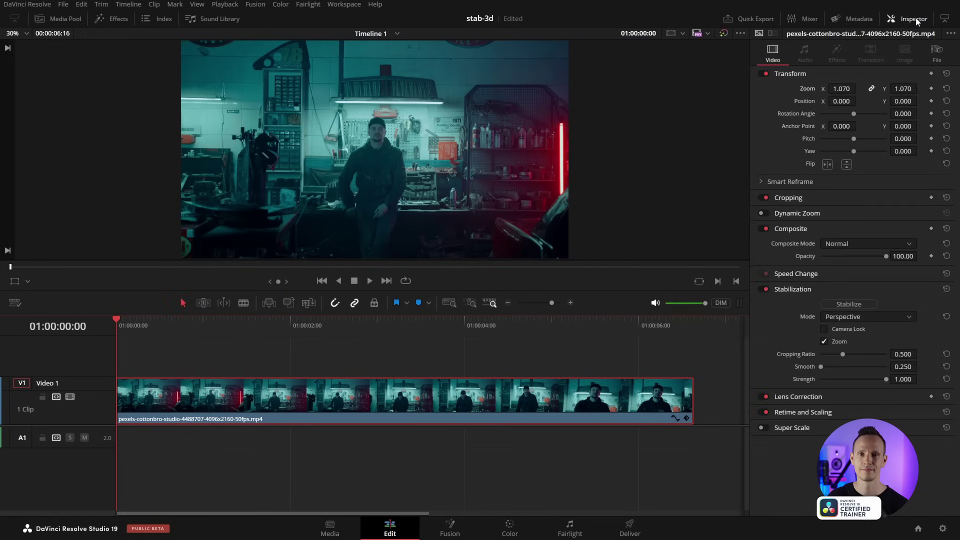
left_click(795, 289)
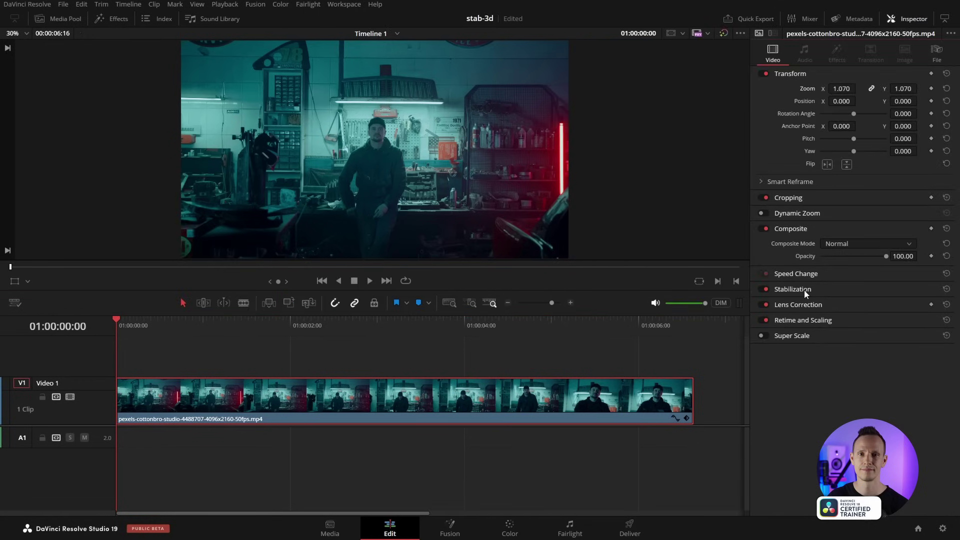
left_click(804, 290)
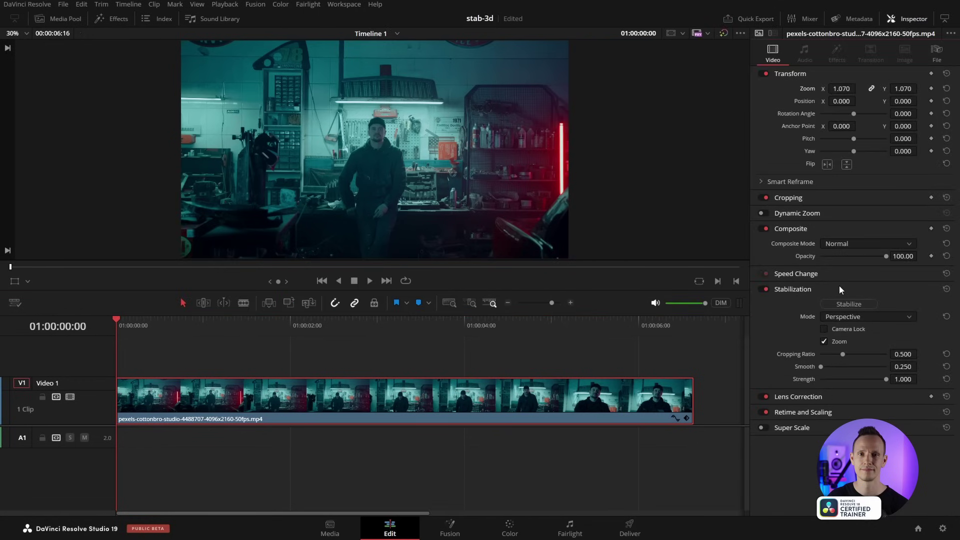
left_click(844, 305)
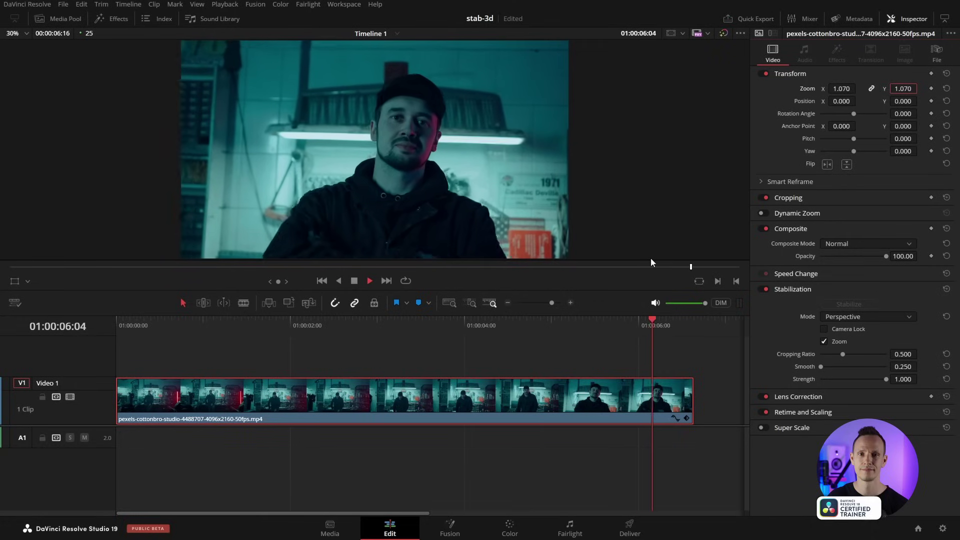
left_click_drag(672, 319, 123, 322)
left_click(848, 317)
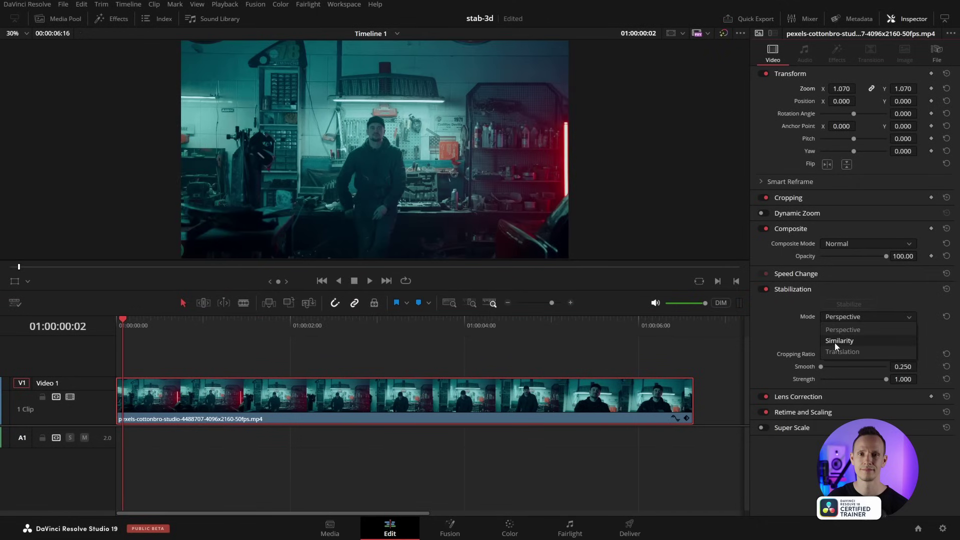
- Try Similarity stabilization mode, play it back, then rewind to the start
left_click(841, 340)
key("space")
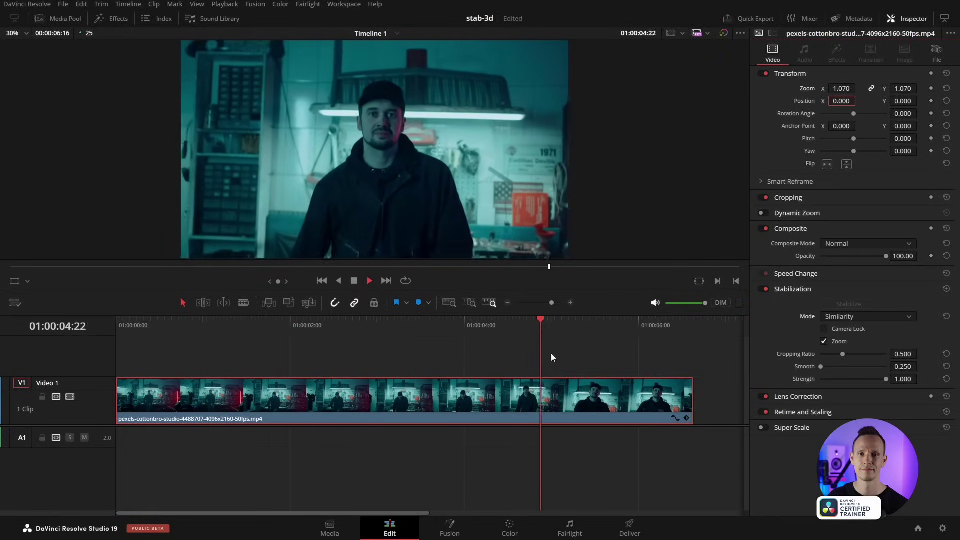
key("space")
left_click_drag(621, 322, 179, 319)
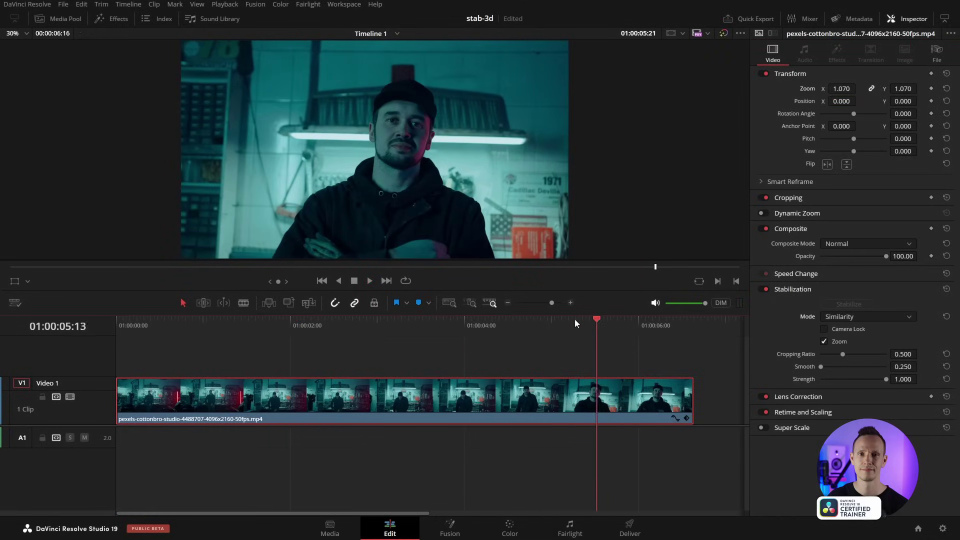
key("j")
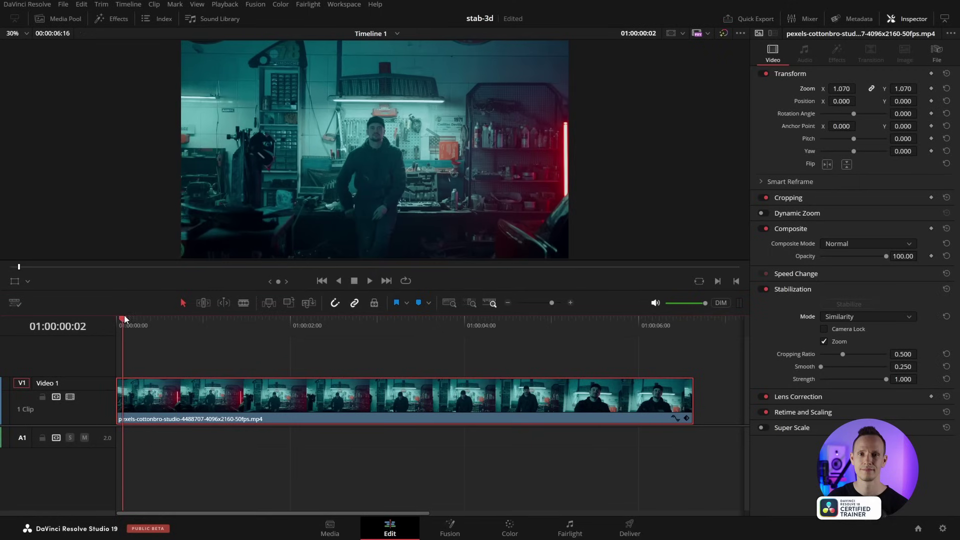
- Switch to Translation mode, re-stabilize, and play back the result
left_click(860, 316)
left_click(858, 355)
left_click(855, 305)
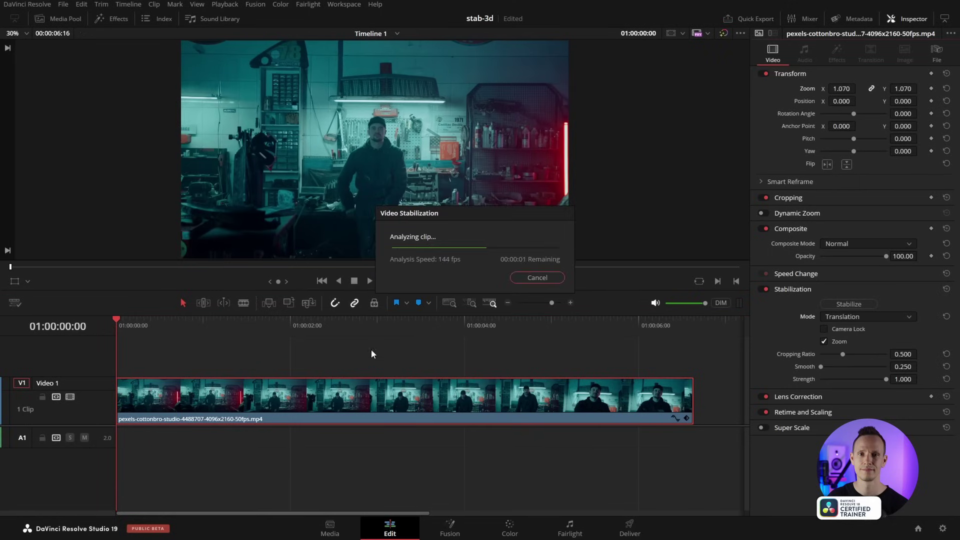
key("space")
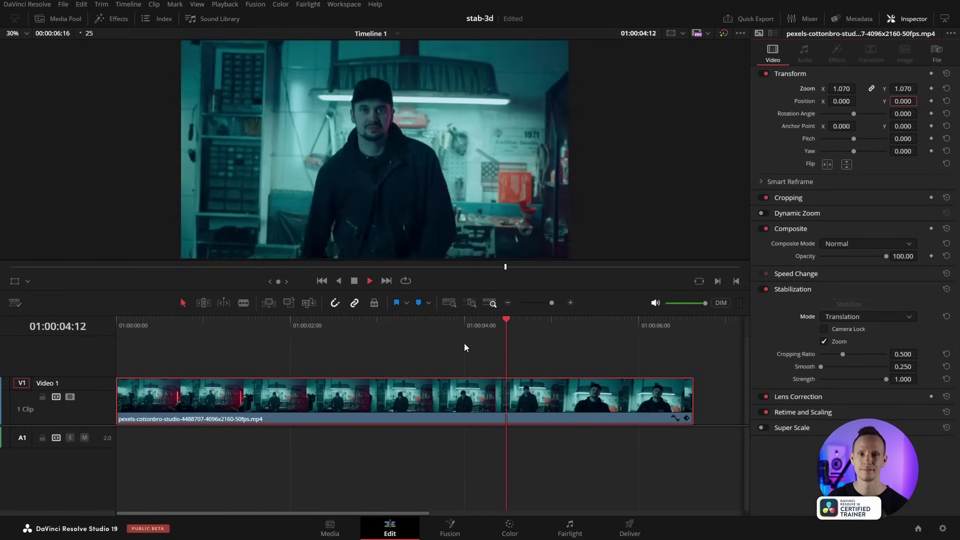
key("space")
mouse_move(544, 318)
left_mouse_down()
mouse_move(365, 325)
mouse_move(494, 319)
left_mouse_up()
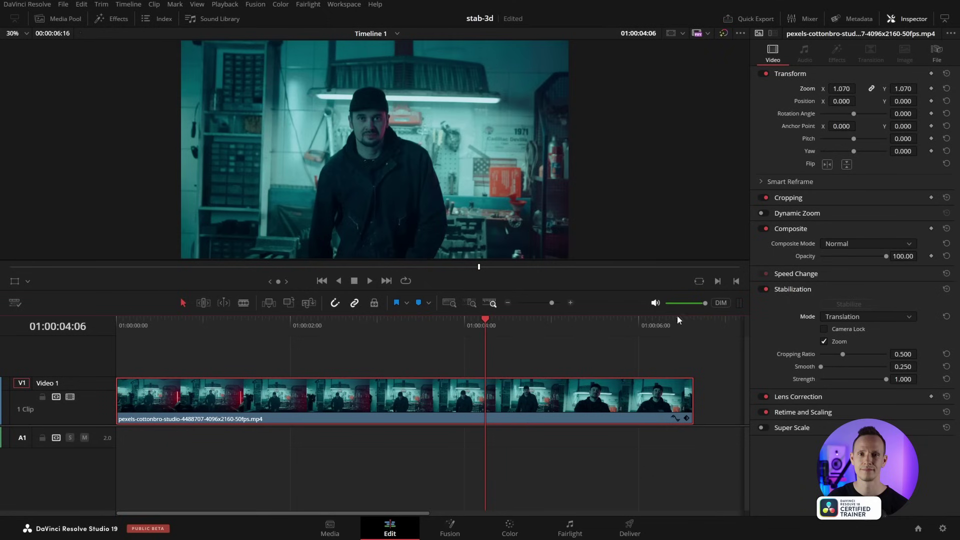
left_click_drag(485, 318, 124, 328)
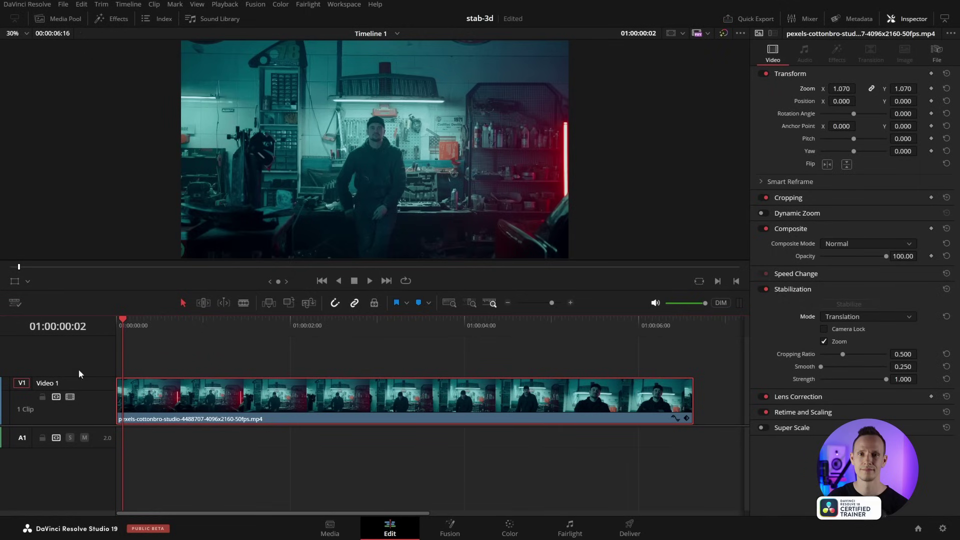
left_click_drag(125, 321, 119, 317)
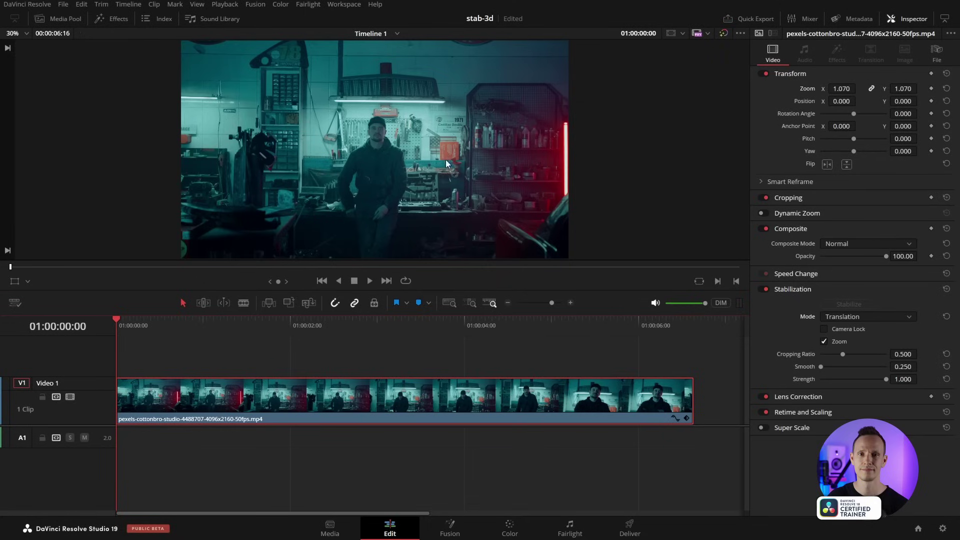
mouse_move(141, 320)
left_mouse_down()
mouse_move(277, 320)
mouse_move(227, 320)
left_mouse_up()
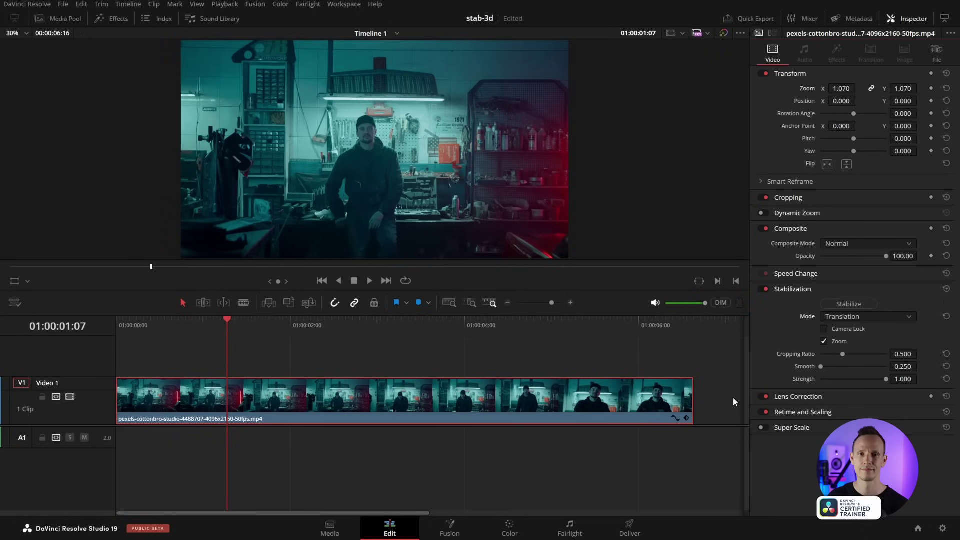
mouse_move(227, 320)
left_mouse_down()
mouse_move(321, 320)
mouse_move(113, 328)
left_mouse_up()
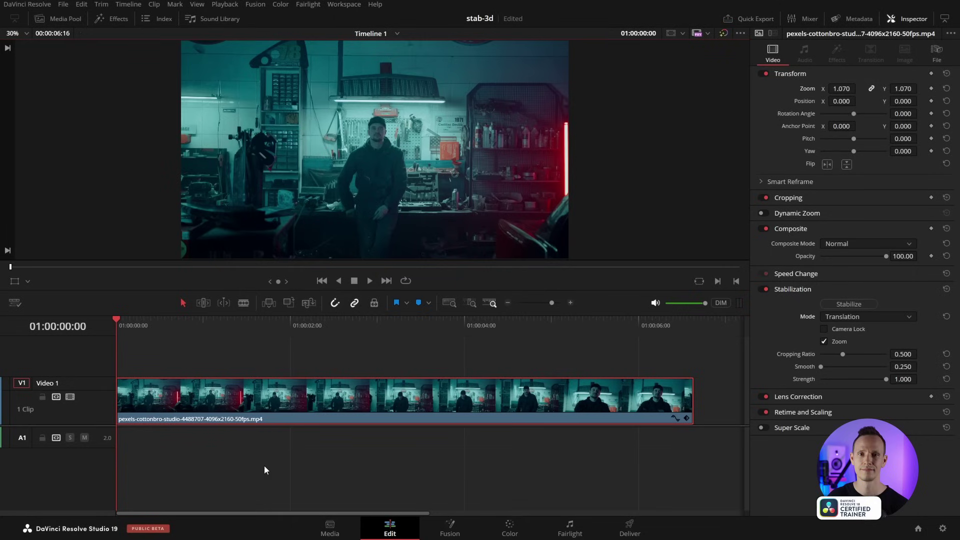
- Convert the clip into Fusion Clip 3 and view its MediaIn1-to-MediaOut1 graph on the Fusion page
right_click(230, 396)
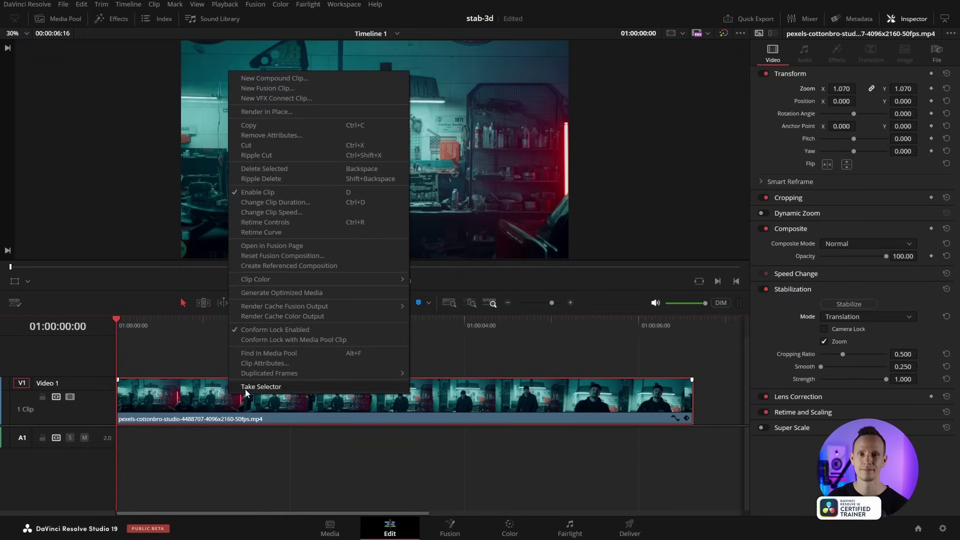
left_click(280, 90)
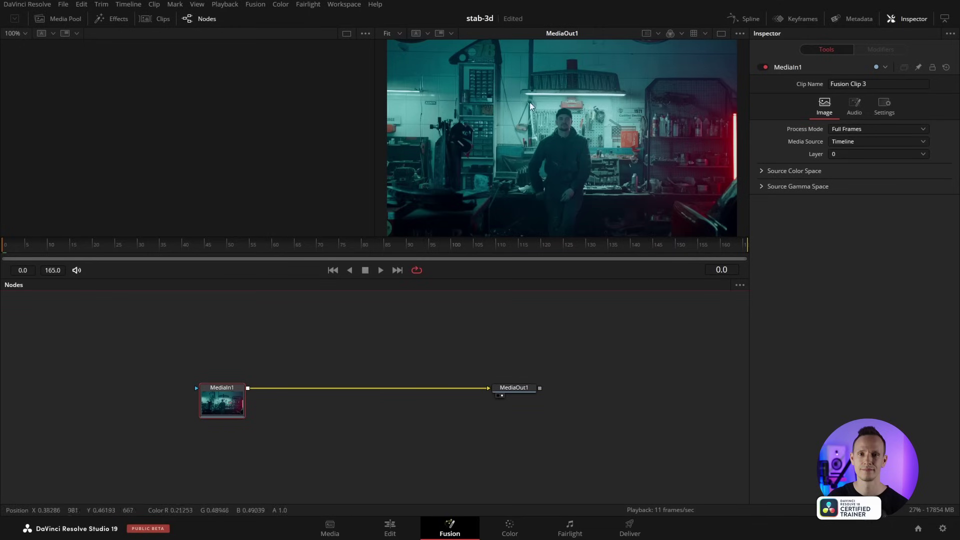
left_click_drag(389, 324, 409, 343)
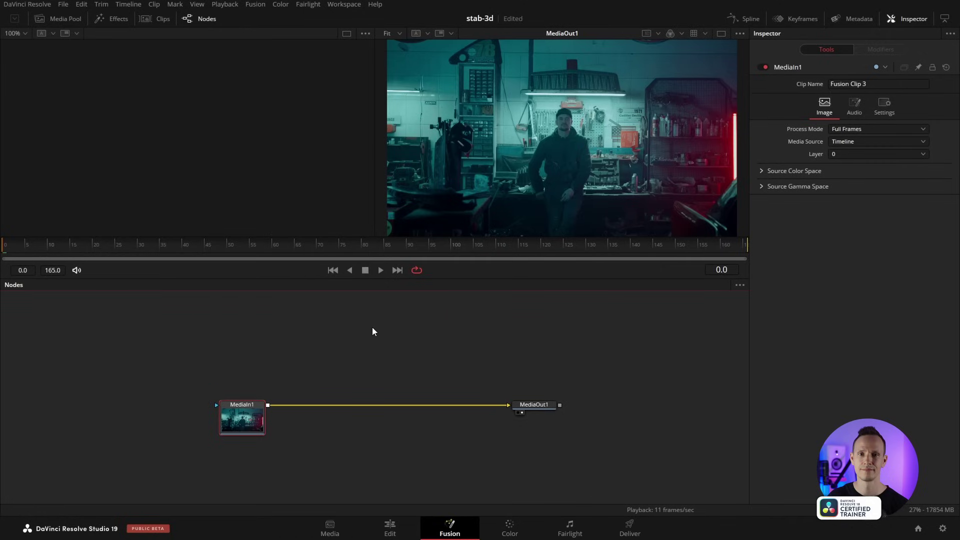
- Add a Magic Mask node fed by MediaIn1 and show it in viewer 2
left_click(315, 335)
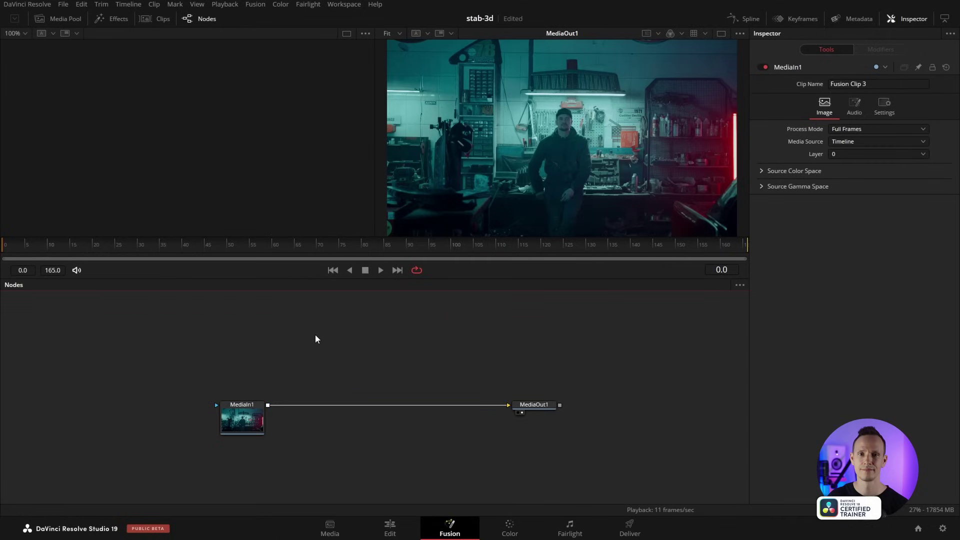
key("shift+space")
type("magic")
key("Return")
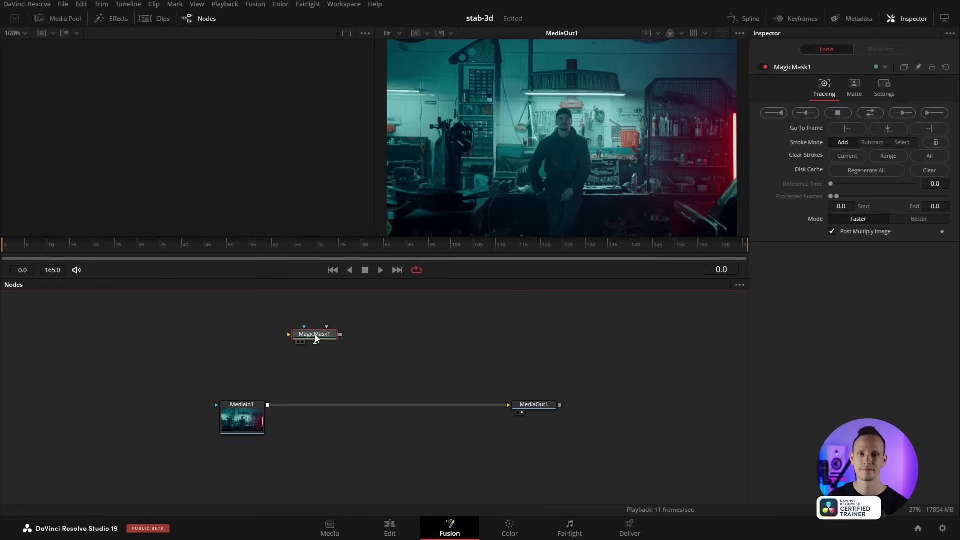
mouse_move(268, 405)
left_mouse_down()
mouse_move(308, 339)
mouse_move(327, 346)
left_mouse_up()
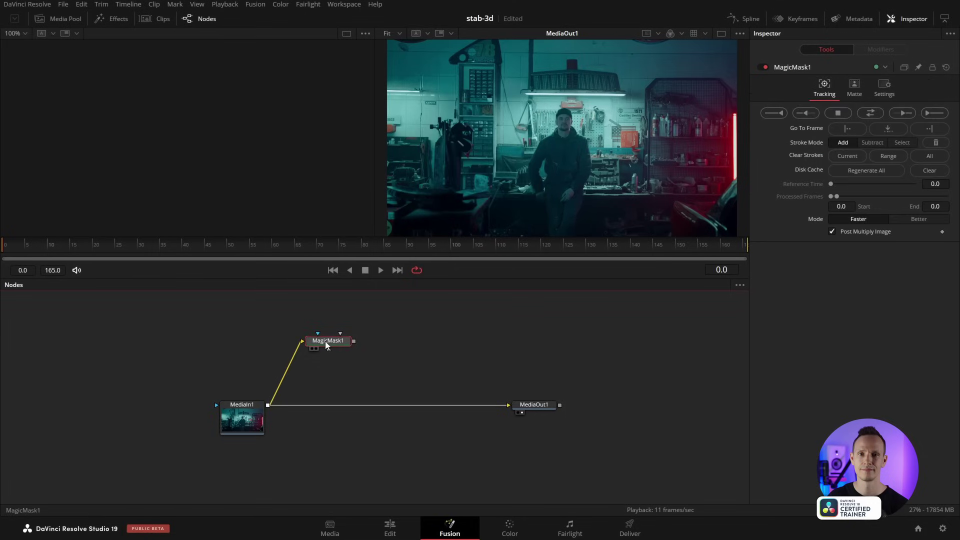
key("2")
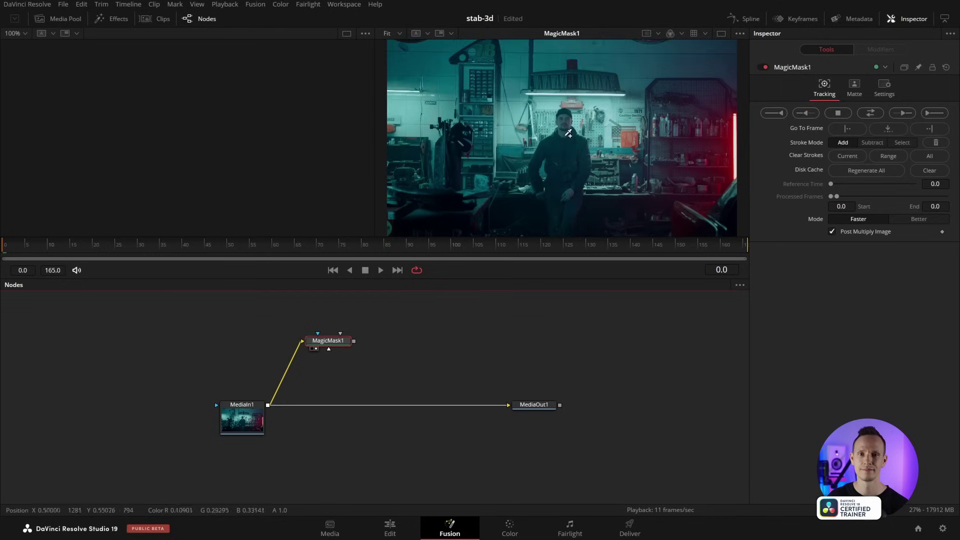
- Paint mask strokes on the man and track the mask forward through all 165 frames
mouse_move(566, 123)
left_mouse_down()
mouse_move(575, 183)
mouse_move(565, 220)
left_mouse_up()
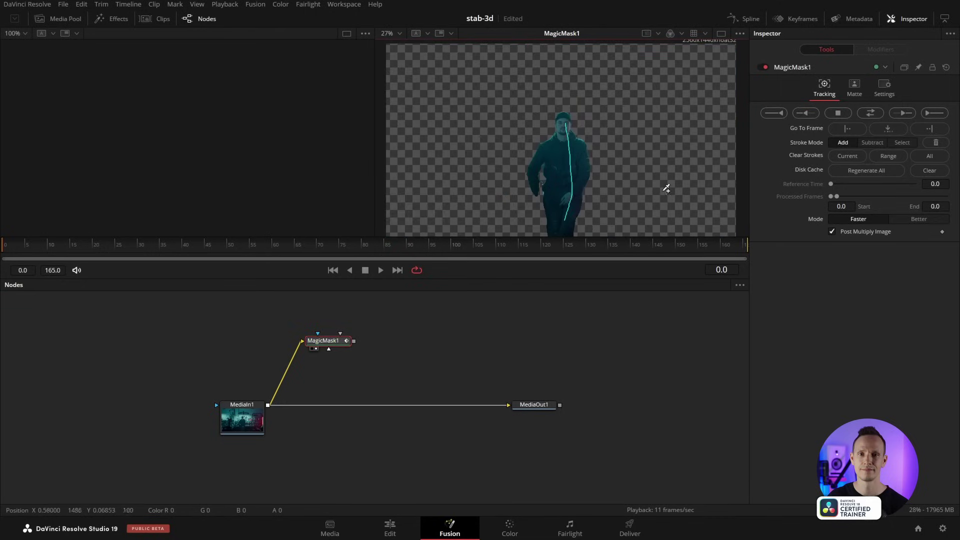
left_click_drag(539, 190, 547, 196)
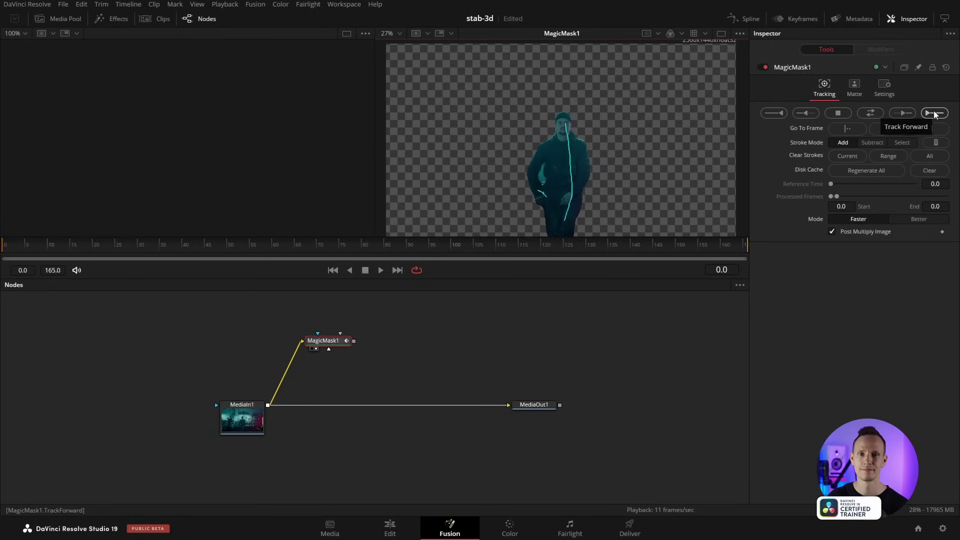
left_click(934, 114)
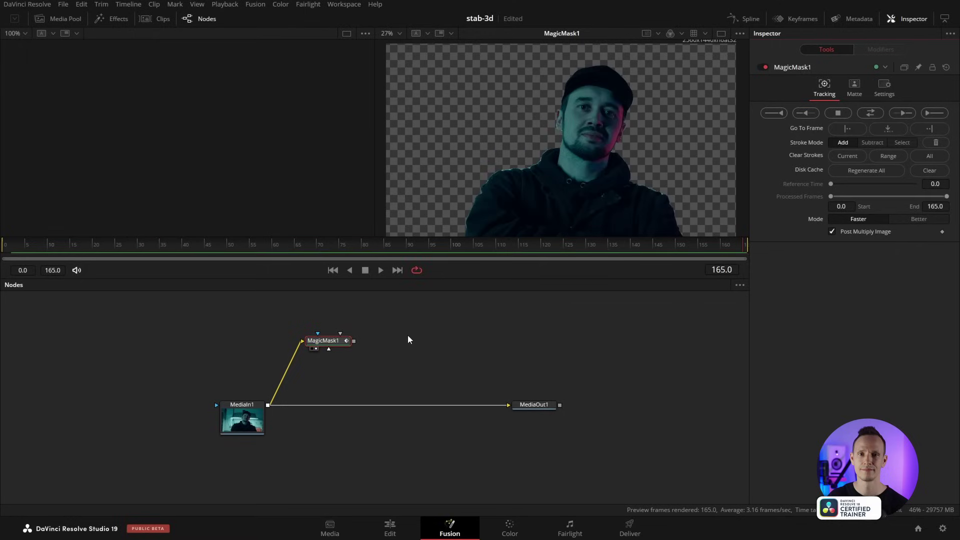
mouse_move(742, 245)
left_mouse_down()
mouse_move(506, 247)
mouse_move(718, 235)
mouse_move(746, 245)
left_mouse_up()
left_click(408, 355)
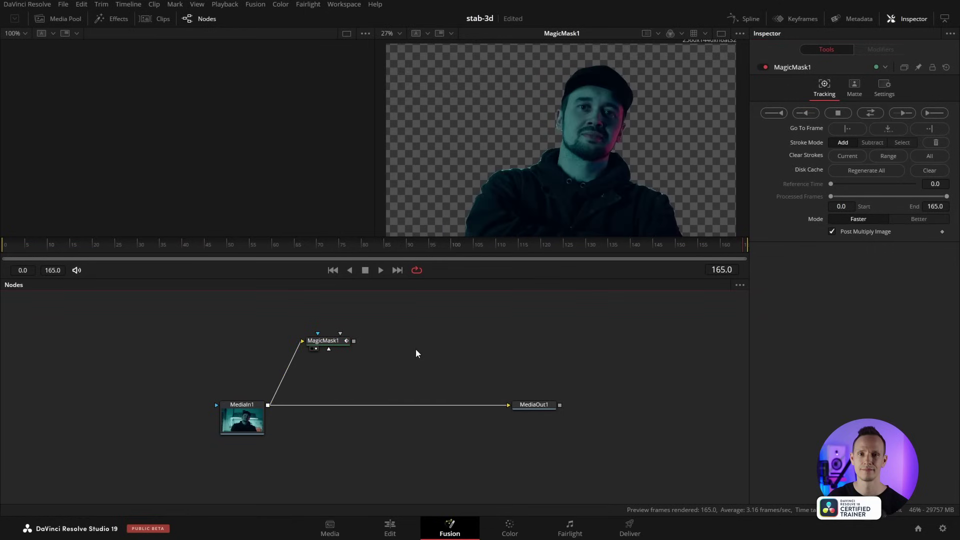
- Add a Bitmap node after MagicMask1 and show it in the left viewer
key("shift+space")
type("bit")
key("Return")
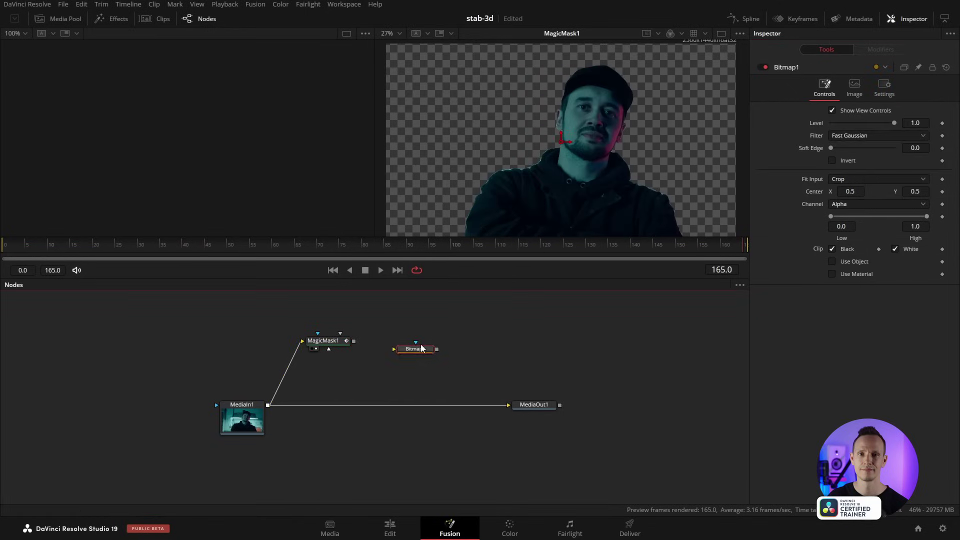
mouse_move(398, 340)
left_mouse_down()
mouse_move(386, 343)
mouse_move(409, 343)
left_mouse_up()
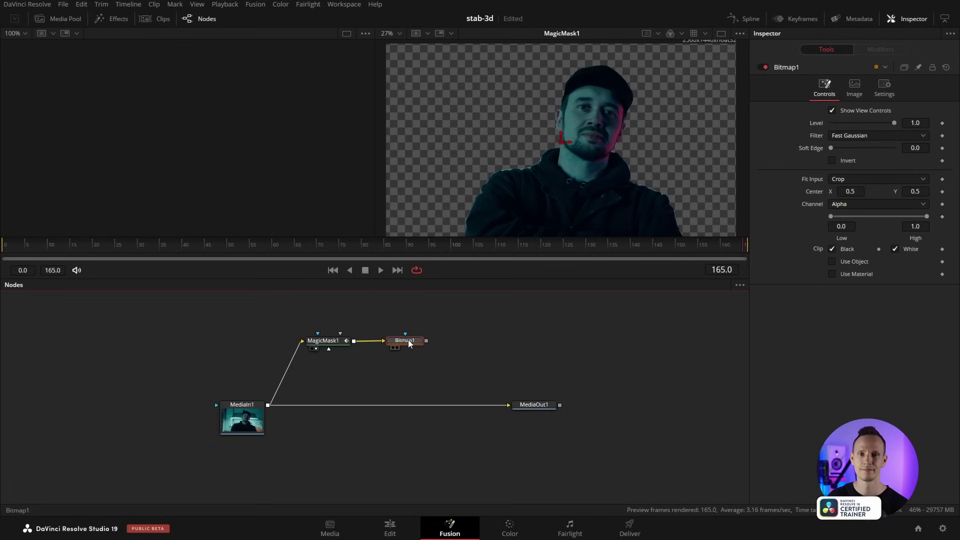
key("1")
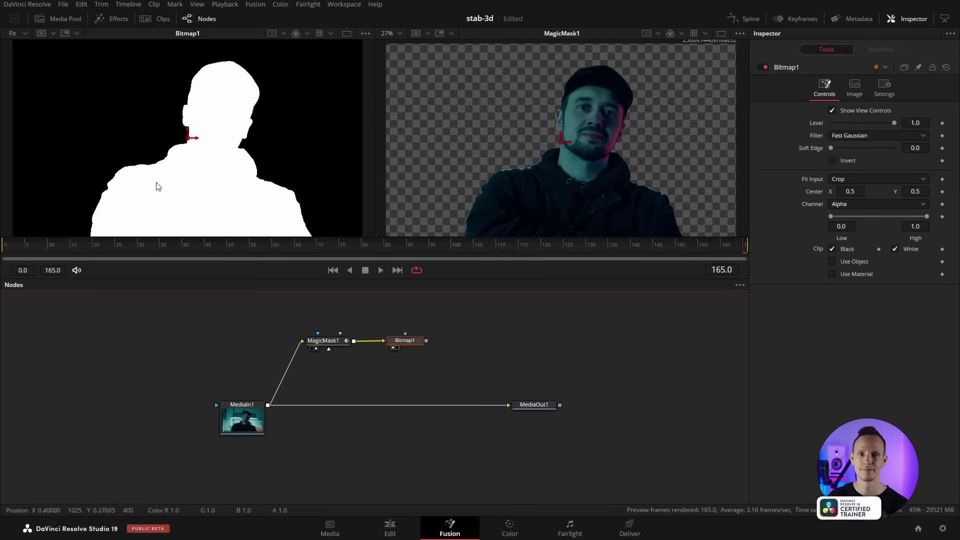
- Raise MagicMask1's Erode/Dilate in the Matte tab to expand the mask slightly
left_click(329, 344)
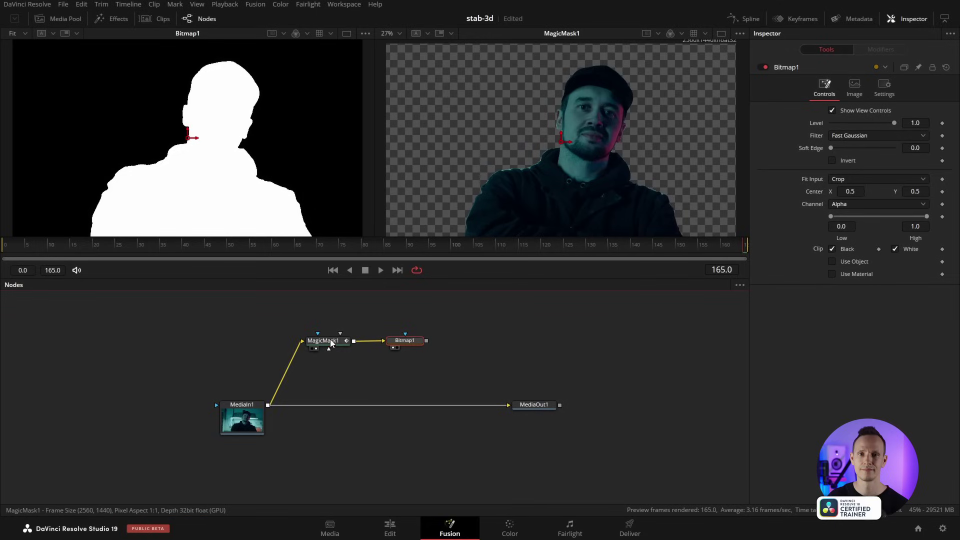
left_click(861, 85)
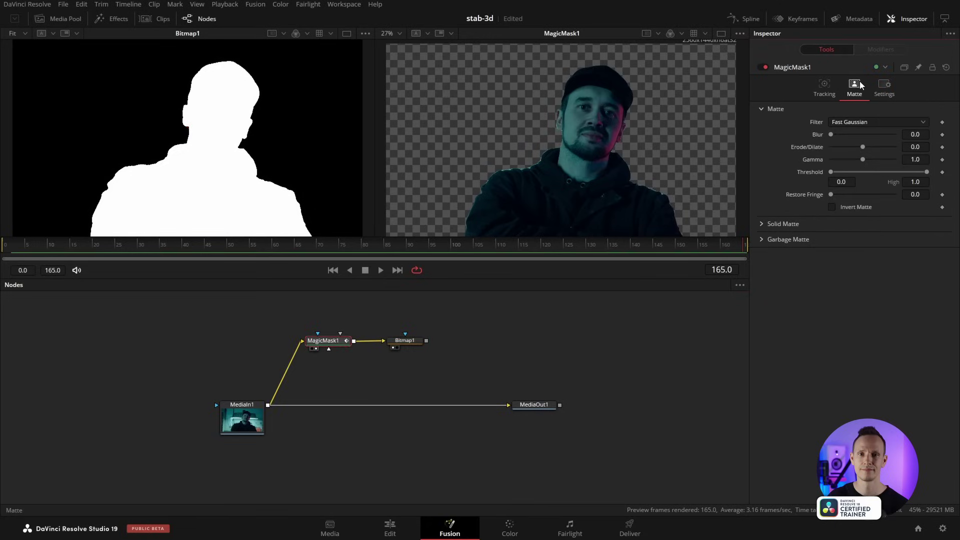
mouse_move(860, 148)
left_mouse_down()
mouse_move(888, 145)
mouse_move(876, 146)
left_mouse_up()
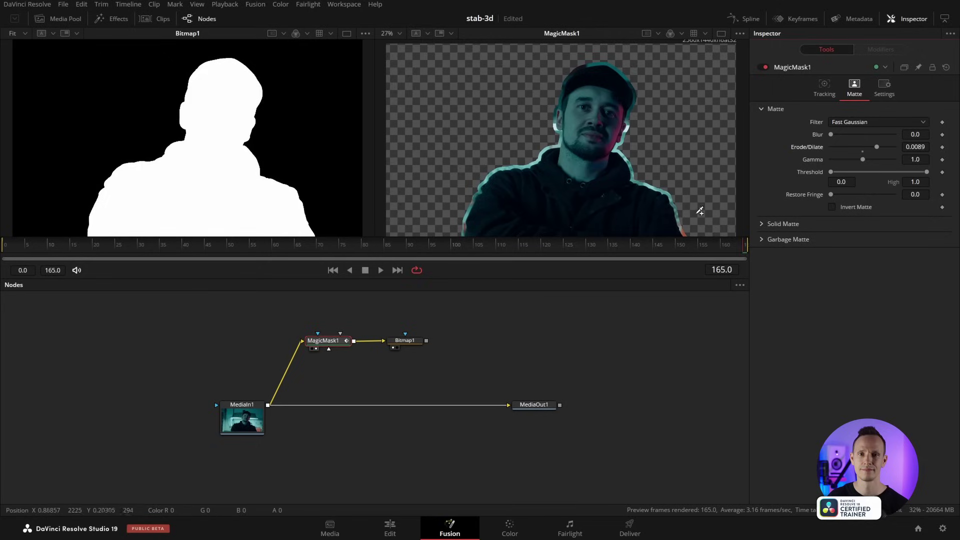
- Turn on Invert in Bitmap1 so the man shows black on white
left_click(405, 341)
left_click(832, 160)
scroll(245, 170, "down", 2)
scroll(258, 170, "up", 1)
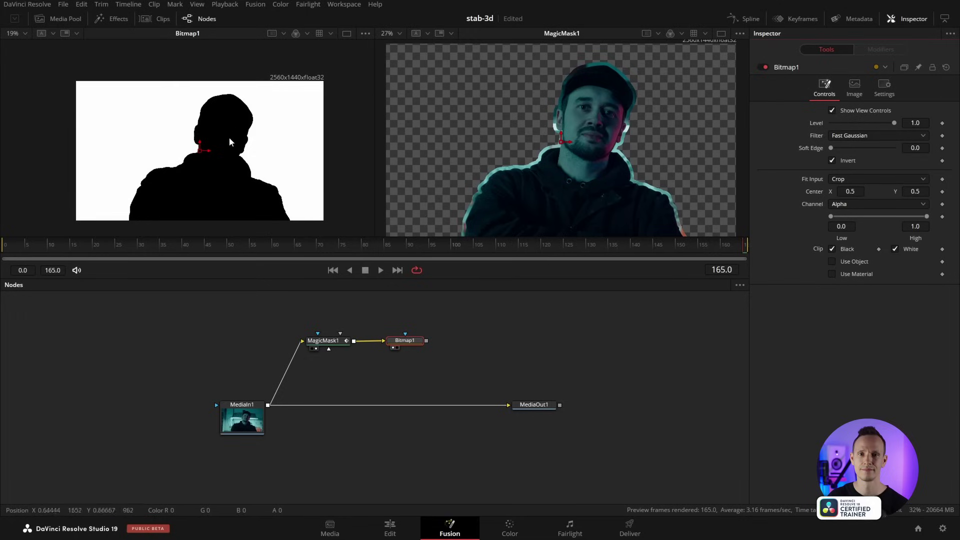
- Add a Camera Tracker fed by MediaIn1 below the Bitmap, moving MediaOut1 aside disconnected
left_click_drag(591, 247, 250, 251)
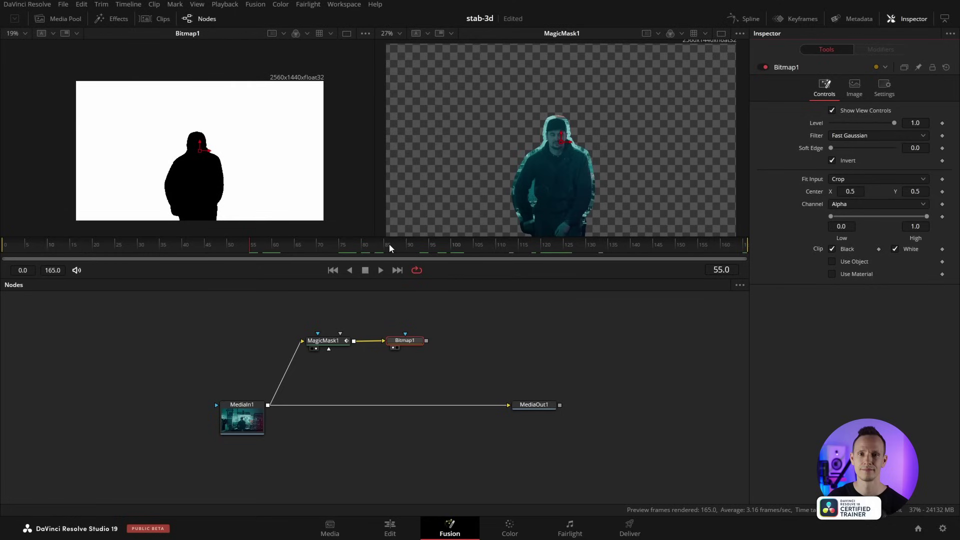
left_click(371, 433)
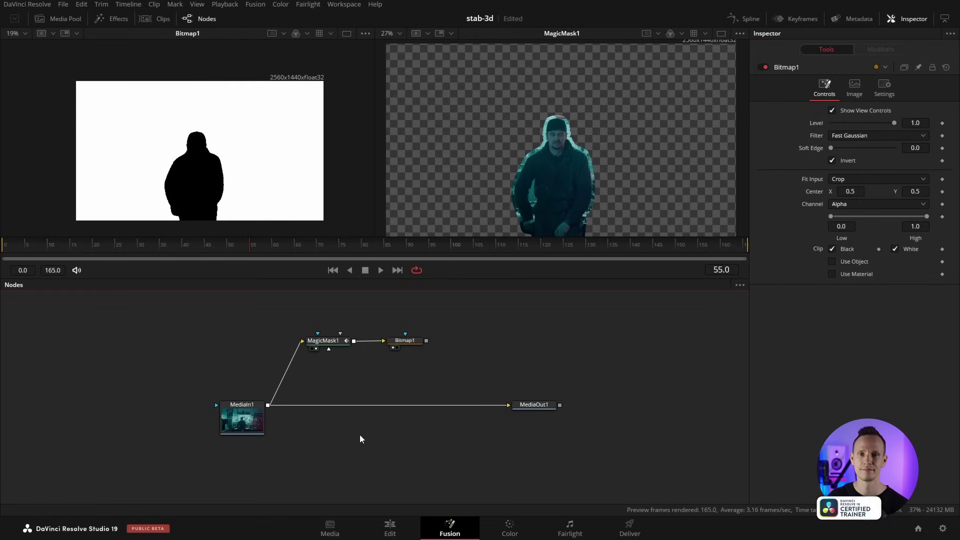
key("shift+space")
type("camer")
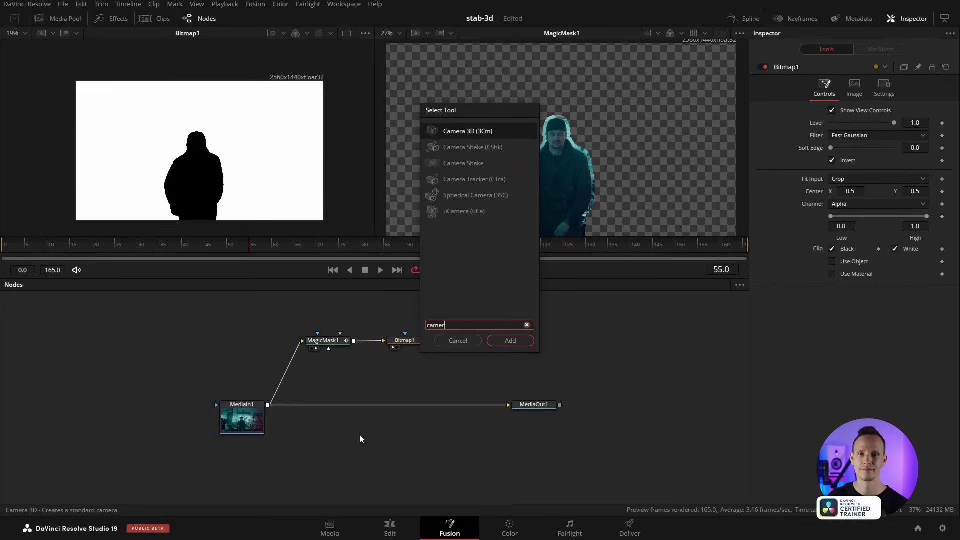
left_click(490, 180)
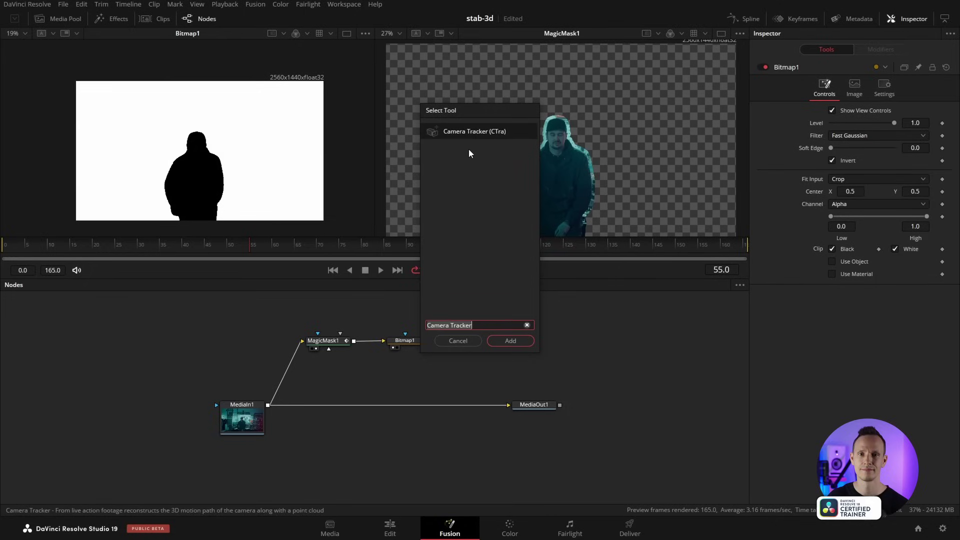
key("Return")
mouse_move(268, 405)
left_mouse_down()
mouse_move(360, 435)
mouse_move(396, 382)
left_mouse_up()
mouse_move(539, 406)
left_mouse_down()
mouse_move(635, 410)
mouse_move(604, 392)
mouse_move(573, 406)
left_mouse_up()
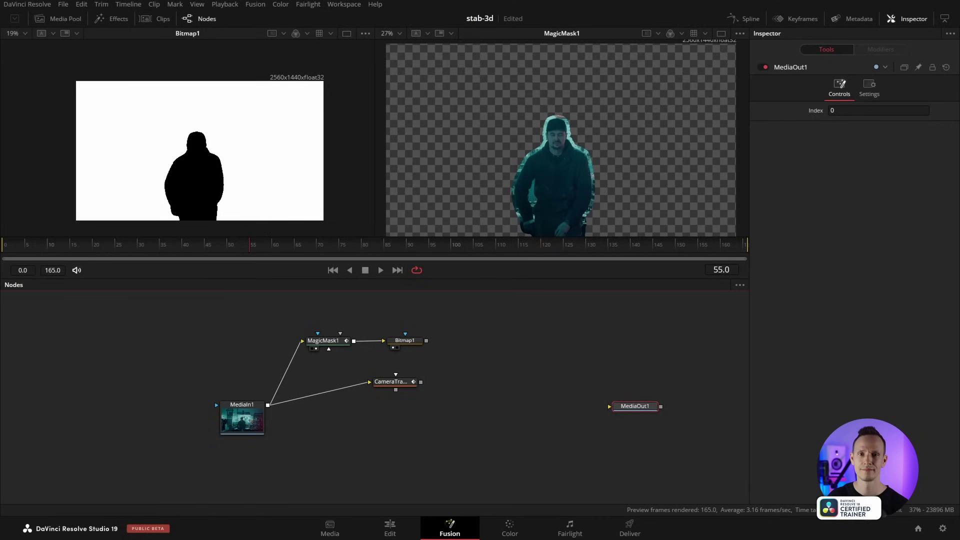
left_click_drag(392, 383, 399, 406)
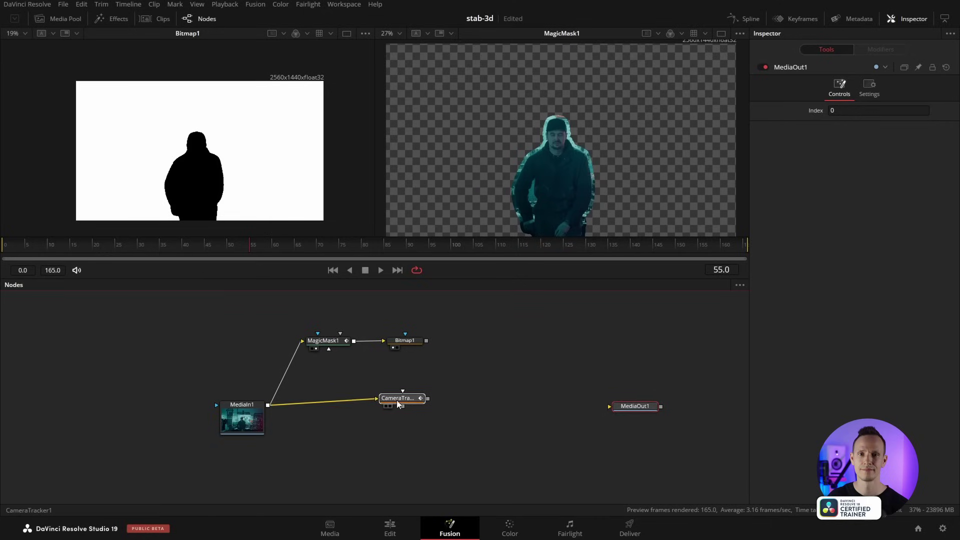
- Wire Bitmap1 into CameraTracker1's Track Mask, view it in viewer 2, and preview auto-track locations
left_click(396, 405)
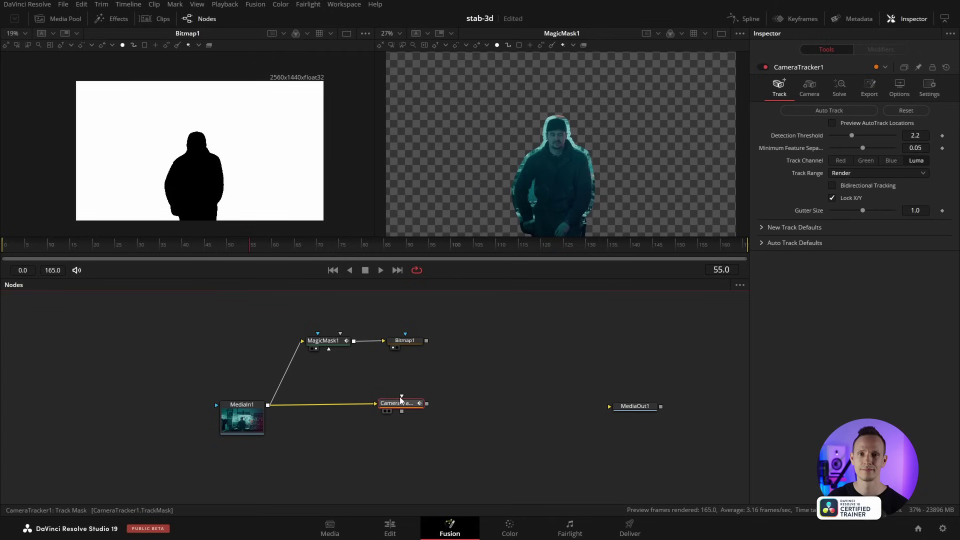
left_click_drag(426, 342, 408, 409)
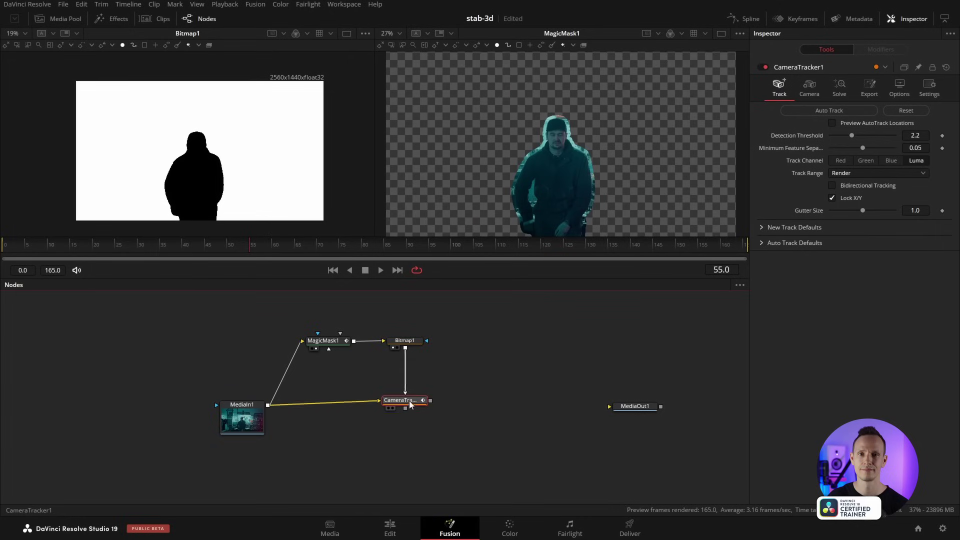
key("2")
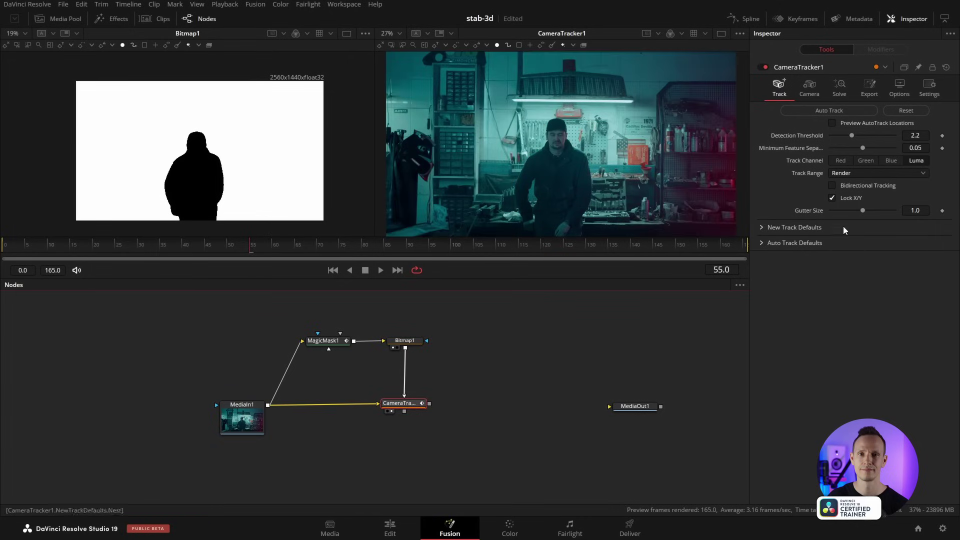
left_click(832, 123)
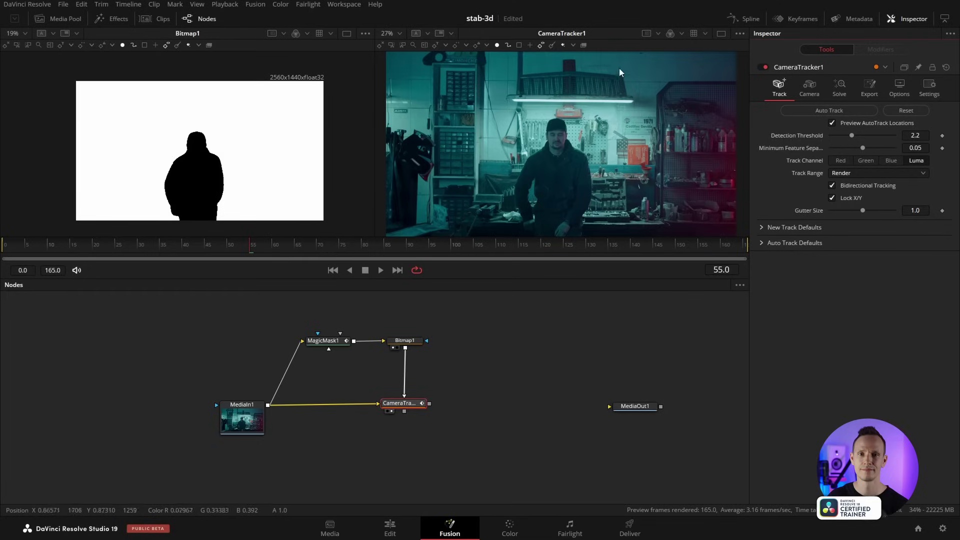
left_click(584, 46)
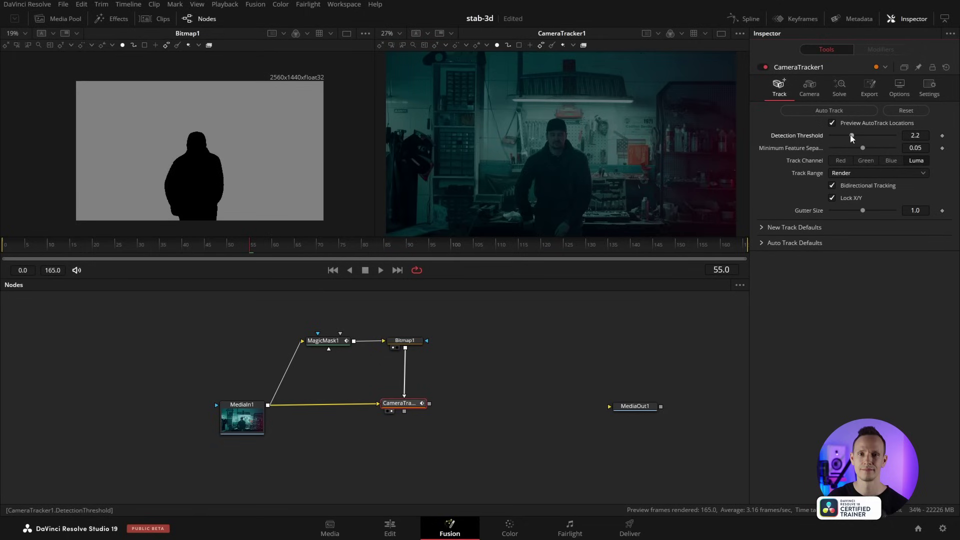
- Nudge CameraTracker1's Detection Threshold up to 2.376 and Minimum Feature Separation down to 0.0252
left_click_drag(853, 134, 859, 135)
left_click_drag(858, 133, 862, 133)
left_click_drag(862, 133, 863, 133)
left_click(864, 148)
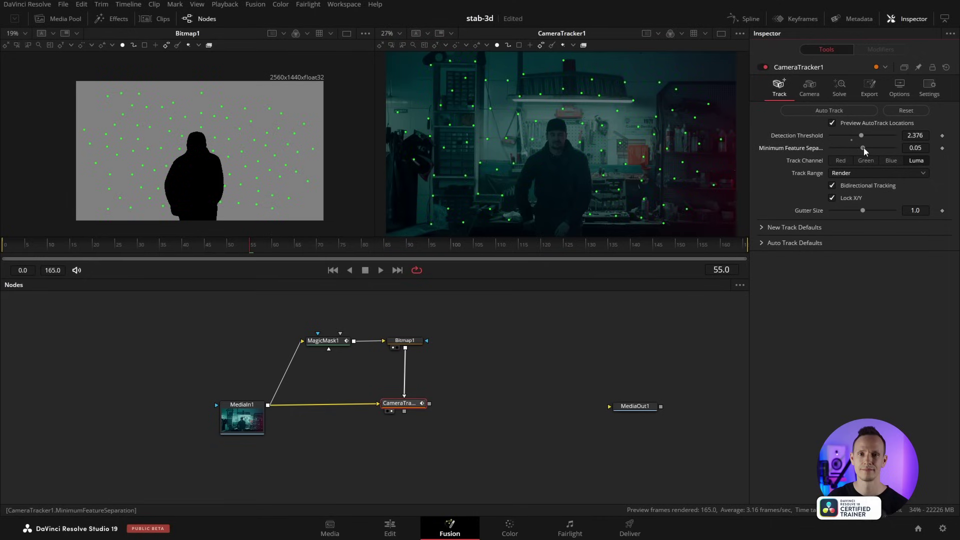
left_click_drag(863, 148, 851, 144)
left_click_drag(851, 144, 849, 144)
left_click_drag(849, 144, 848, 144)
left_click_drag(848, 144, 847, 144)
- Run Auto Track on the garage footage, producing 1541 tracks, and view the Solve settings
left_click(826, 110)
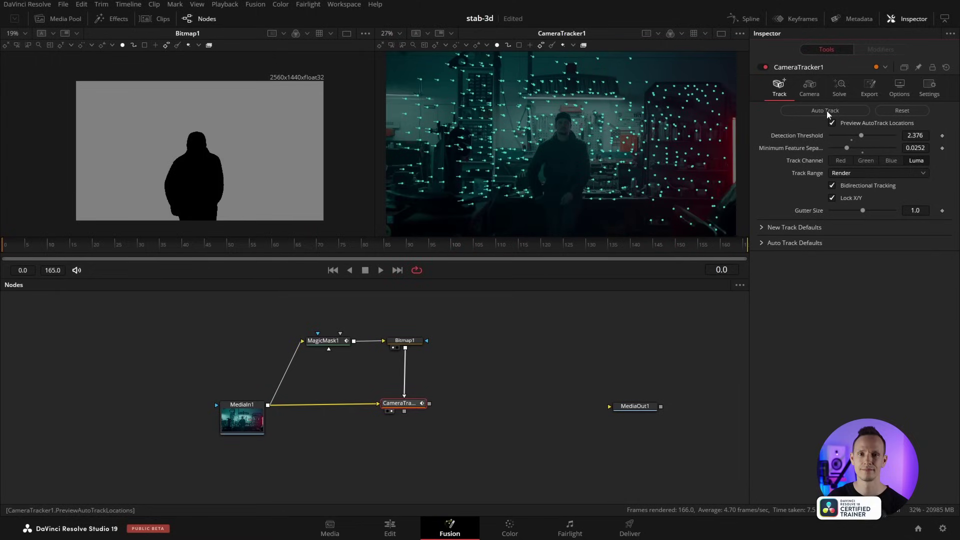
left_click(839, 86)
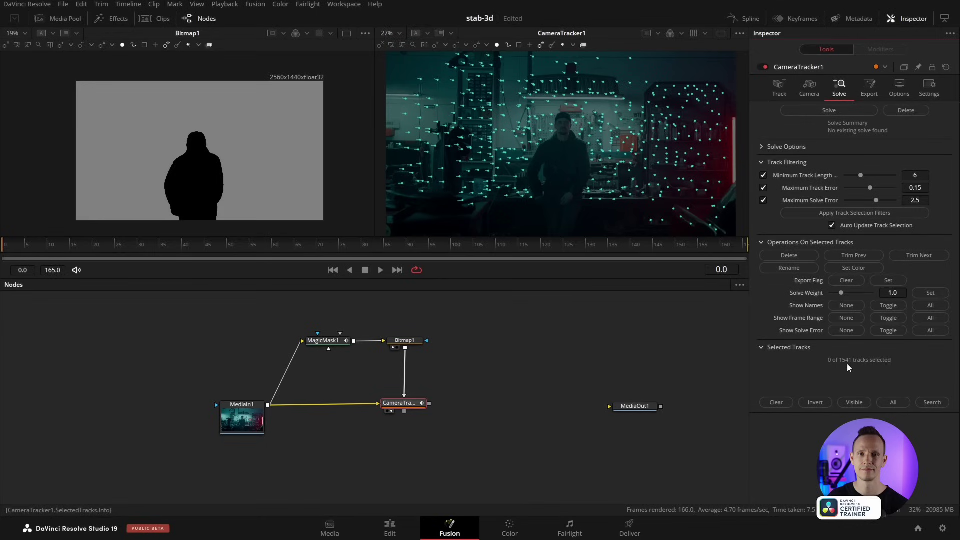
- Delete the 188 tracks shorter than length 6, leaving 1315, and solve the camera to 1.0124 px error
mouse_move(649, 152)
left_click_drag(863, 178, 865, 176)
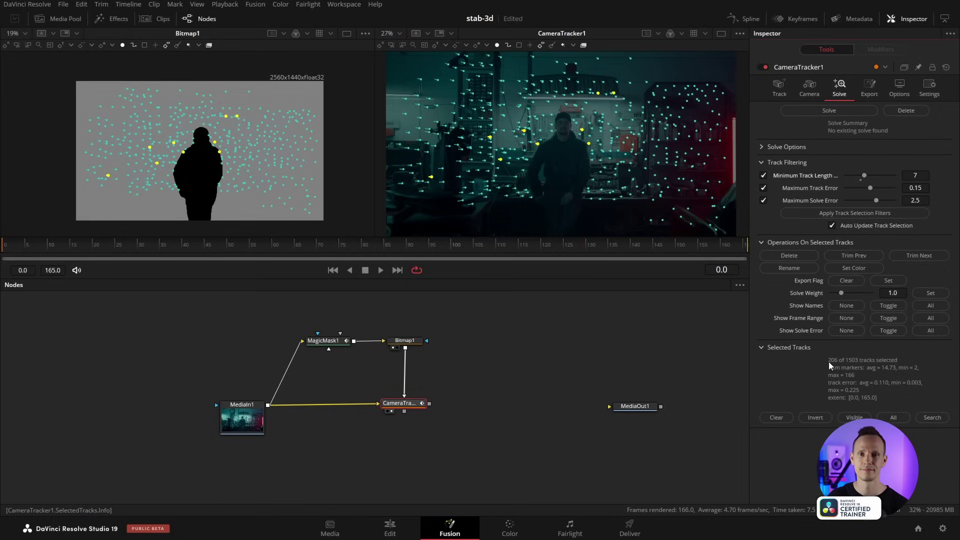
left_click_drag(861, 182, 861, 178)
left_click_drag(869, 187, 869, 187)
left_click(792, 256)
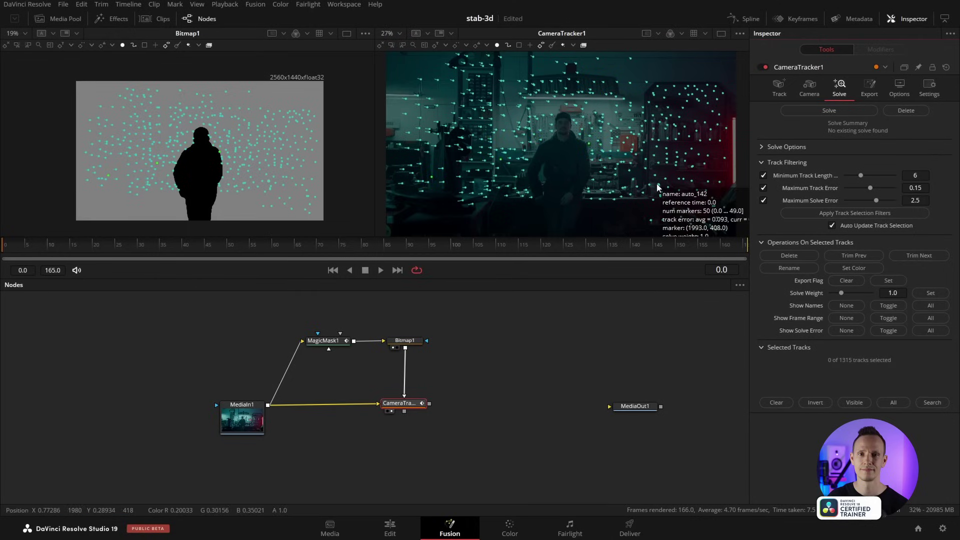
left_click(829, 111)
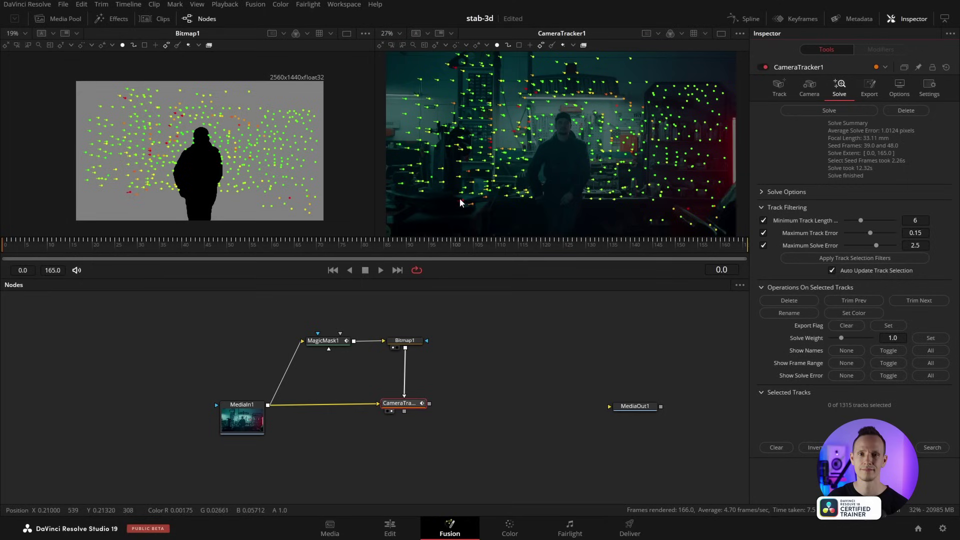
- Flag tracks over 1.0 solve error or shorter than 9 frames, delete them, and re-solve
mouse_move(463, 201)
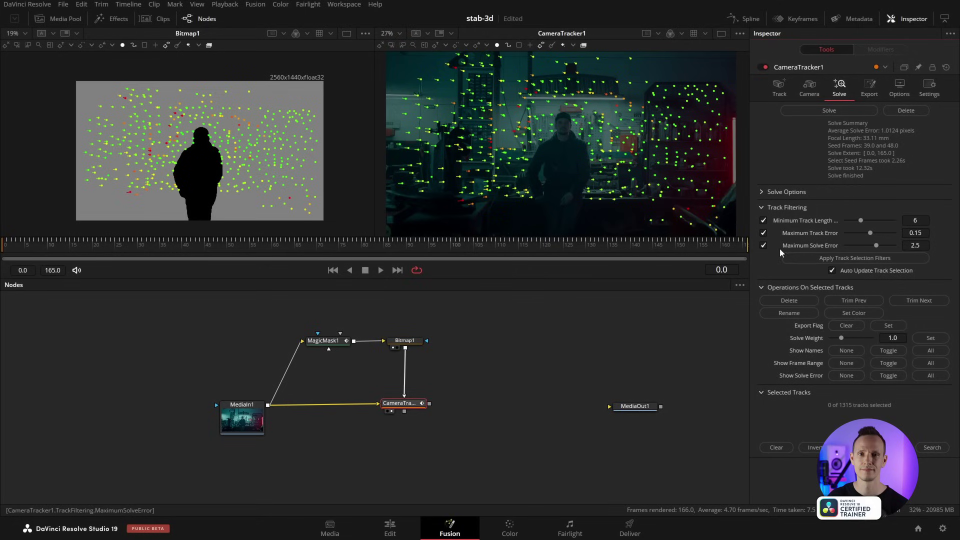
left_click(915, 245)
type("1")
key("Return")
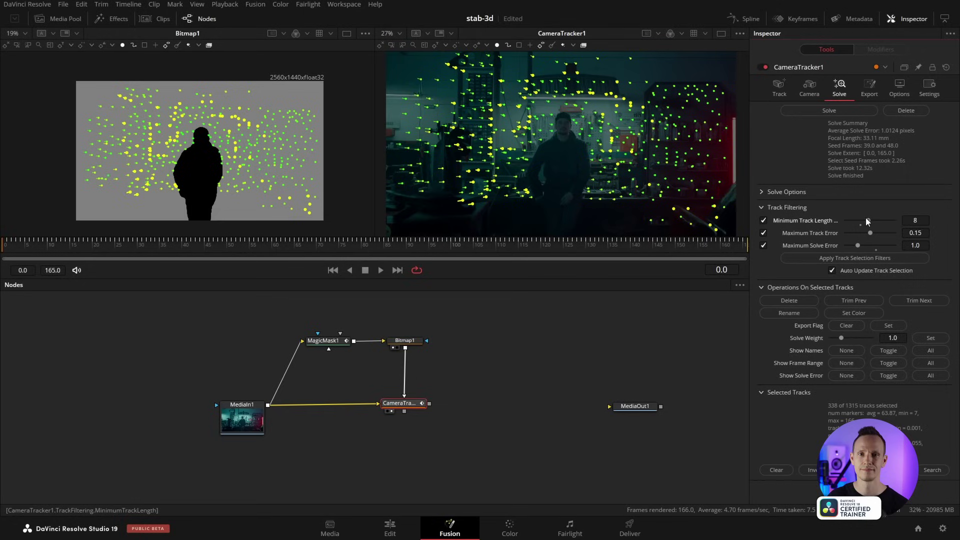
left_click_drag(867, 220, 875, 222)
left_click(791, 301)
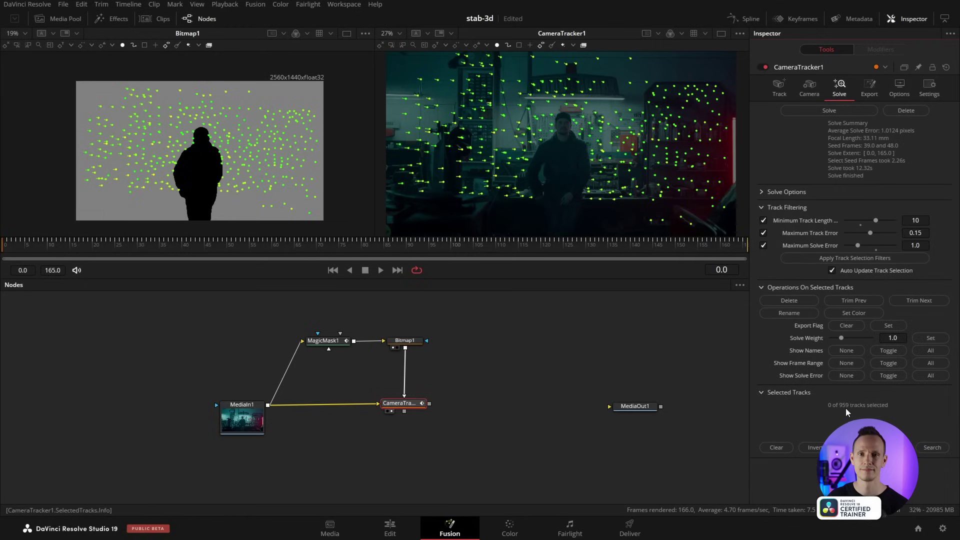
left_click(833, 108)
- Tighten the maximum solve error to 0.5, delete the flagged tracks, and solve the camera again
left_click(913, 248)
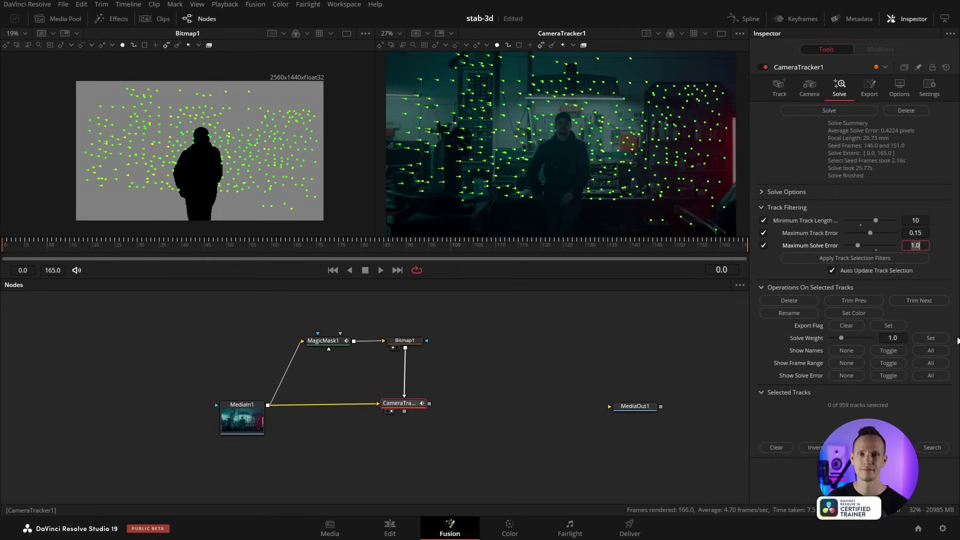
type(".5")
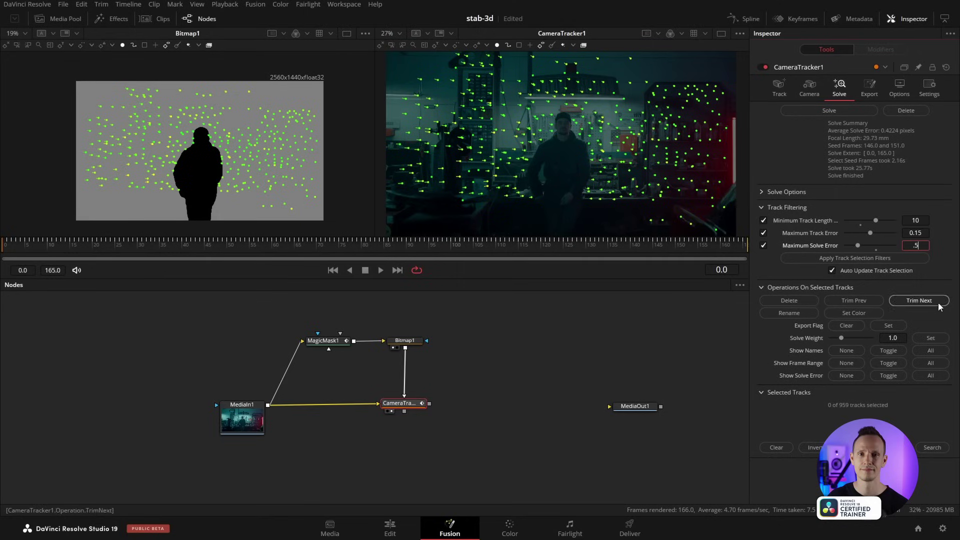
key("Return")
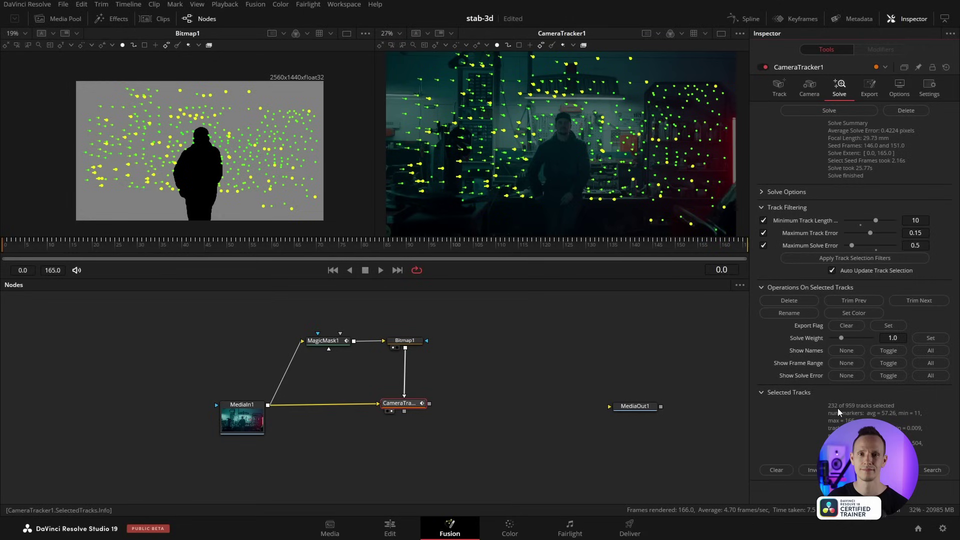
left_click(803, 301)
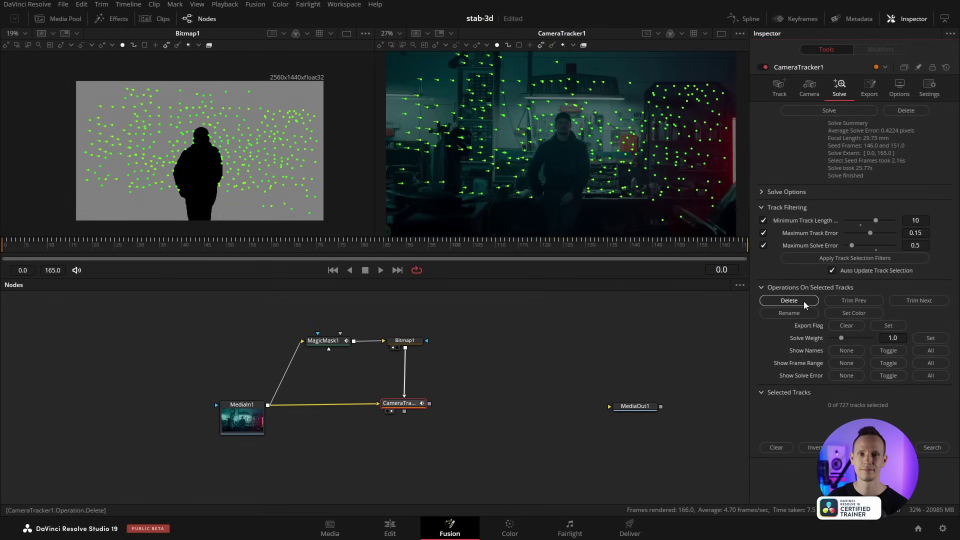
left_click(827, 110)
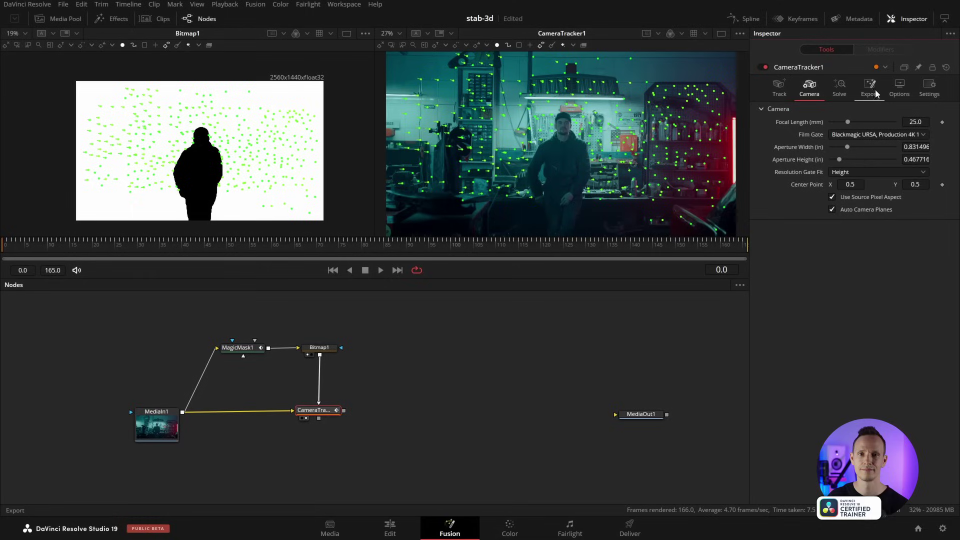
- Export the solved camera as a 3D scene and move the new nodes away from the tracker
left_click(876, 94)
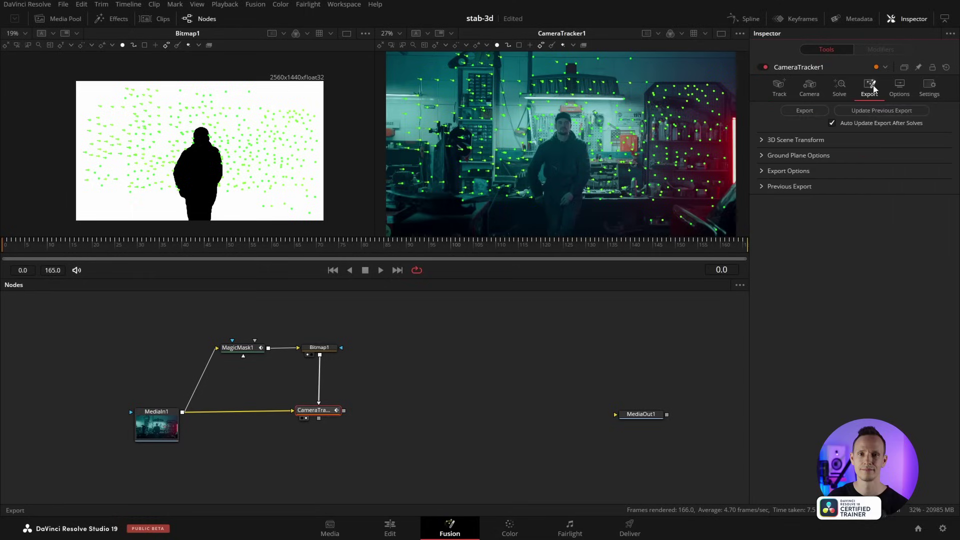
left_click(812, 110)
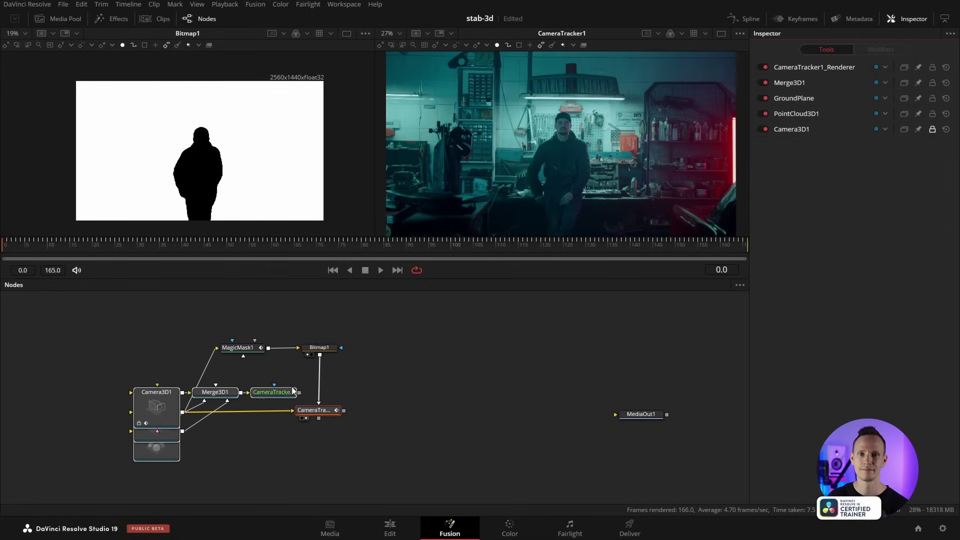
left_click_drag(282, 392, 582, 353)
left_click(581, 353)
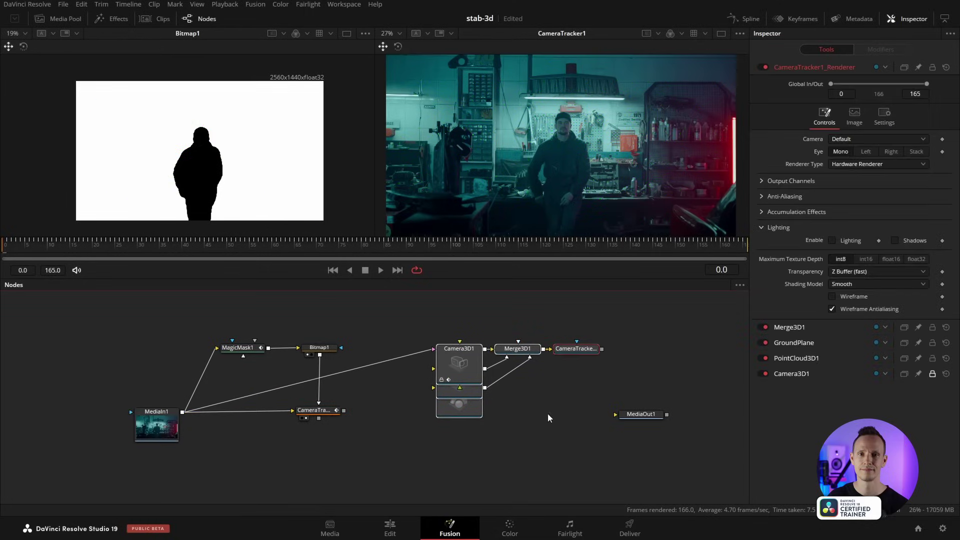
- Separate and delete the PointCloud3D1 and GroundPlane nodes from the exported scene
left_click_drag(459, 410, 557, 414)
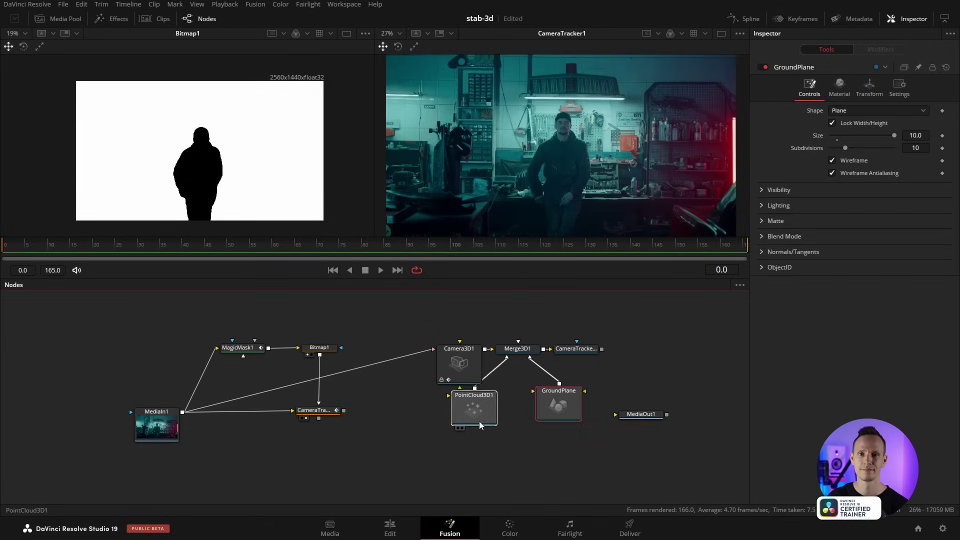
left_click_drag(480, 421, 482, 425)
left_click_drag(562, 401, 577, 405)
left_click_drag(474, 412, 485, 413)
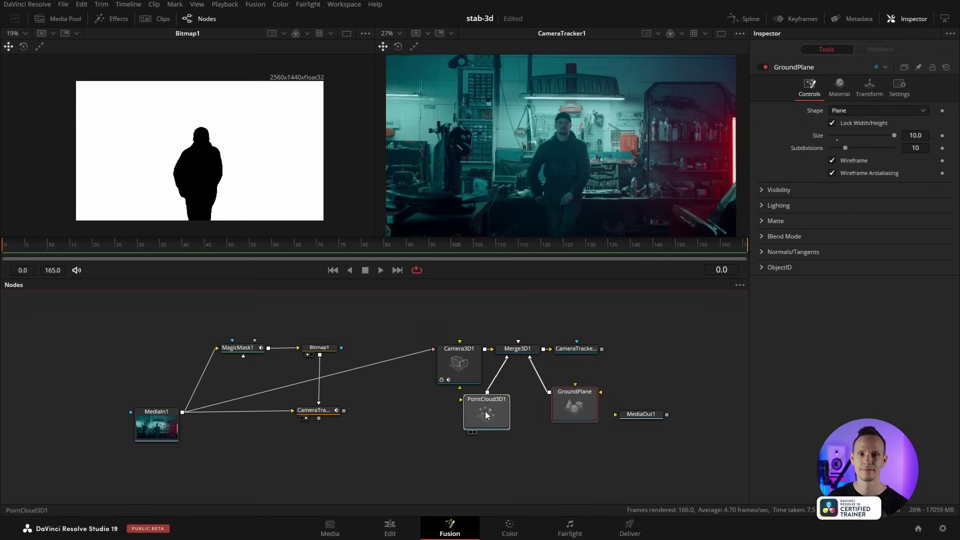
key("Delete")
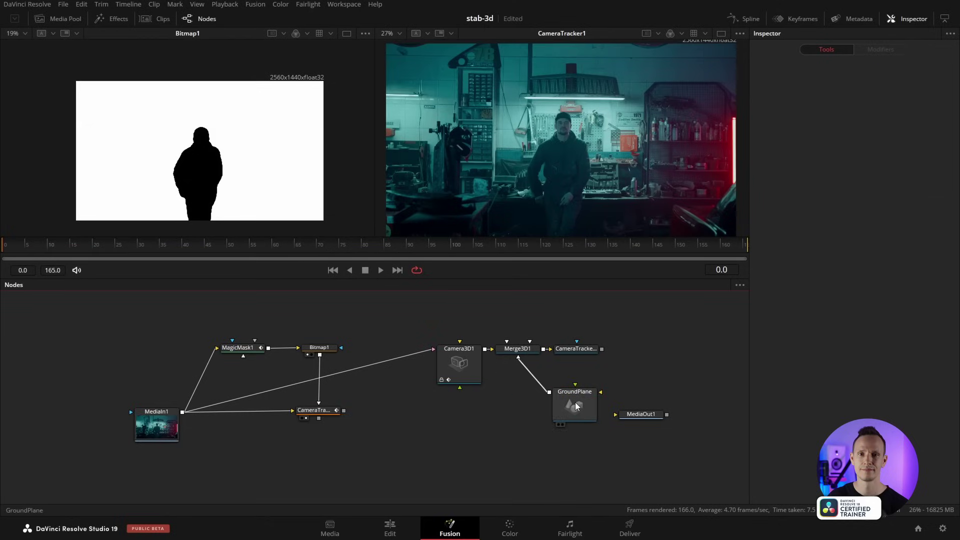
left_click(575, 402)
key("Delete")
- Line up Camera3D1, Merge3D1 and the renderer into a tidy chain
left_click_drag(637, 349, 622, 350)
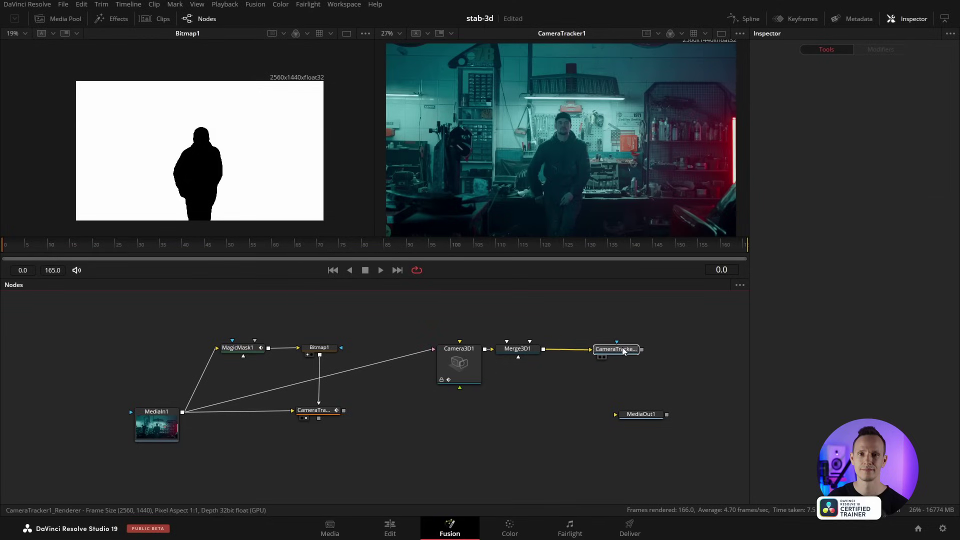
left_click_drag(516, 349, 534, 350)
left_click_drag(465, 363, 460, 368)
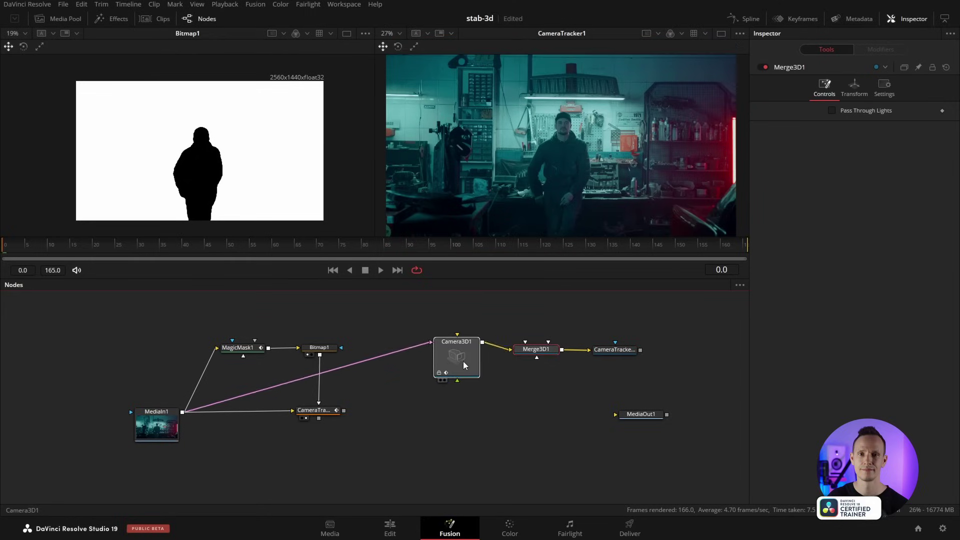
left_click_drag(532, 355, 530, 348)
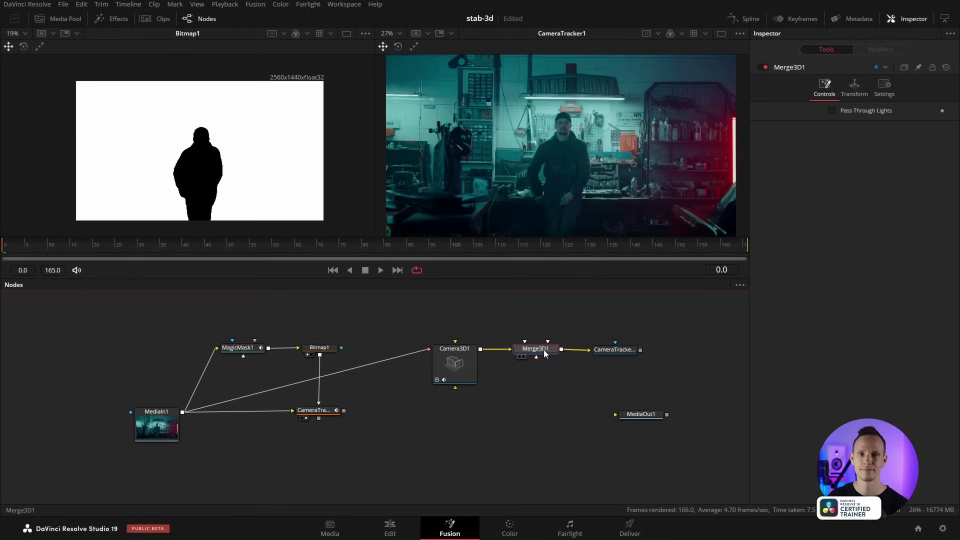
- Show Merge3D1's 3D scene in the left viewer, orbited to see the camera from the side
left_click(614, 347)
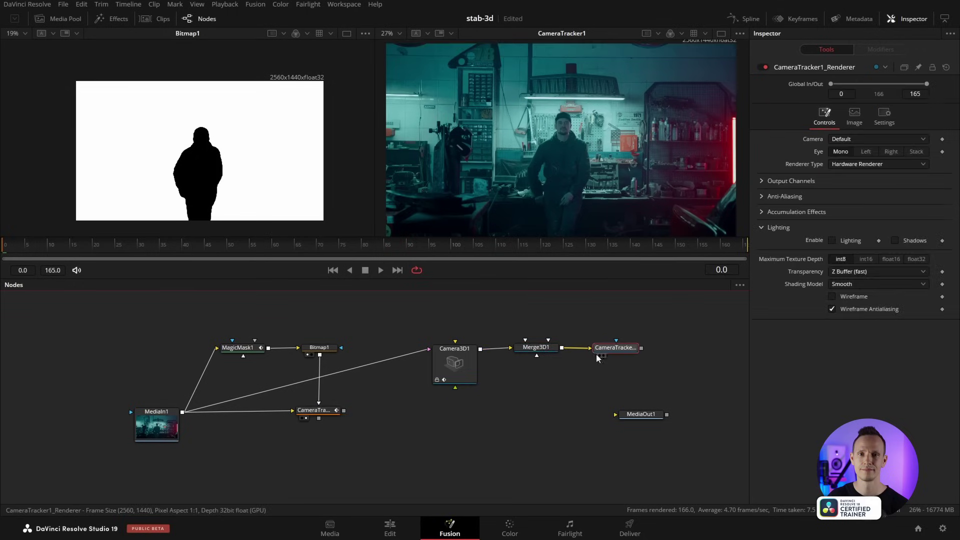
scroll(536, 407, "up", 1)
left_click(542, 359)
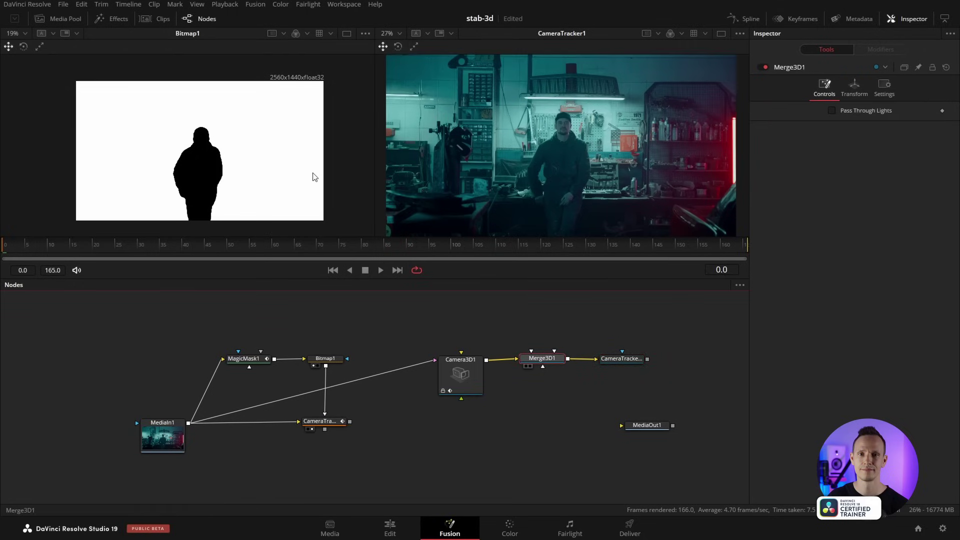
key("1")
scroll(214, 170, "down", 2)
scroll(215, 166, "down", 2)
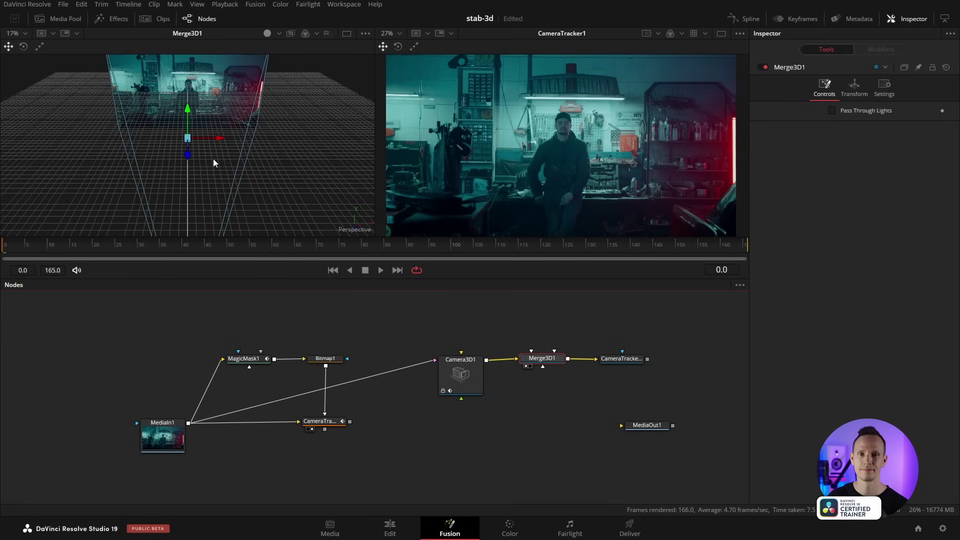
scroll(216, 164, "down", 2)
mouse_move(230, 171)
left_mouse_down()
mouse_move(330, 121)
mouse_move(317, 166)
mouse_move(173, 161)
mouse_move(195, 175)
left_mouse_up()
scroll(310, 192, "up", 2)
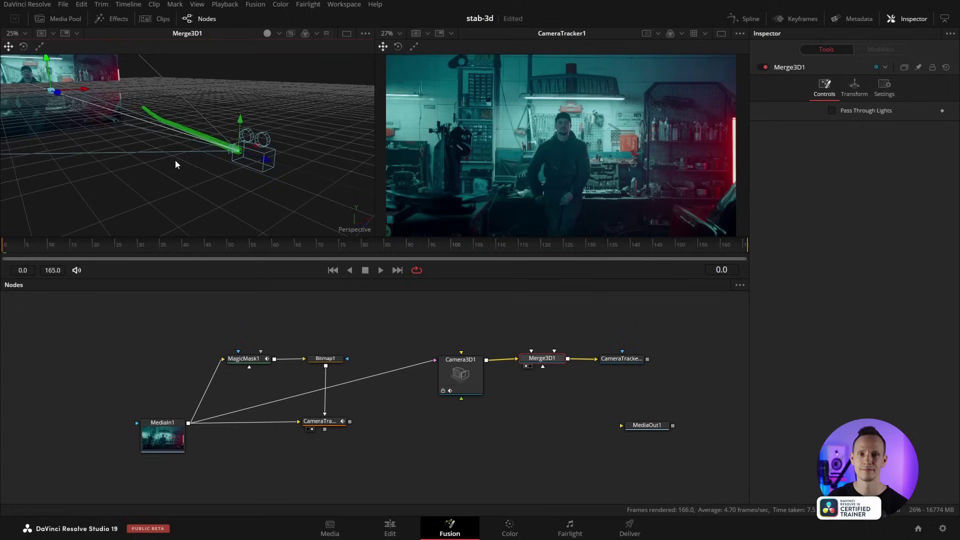
key("space")
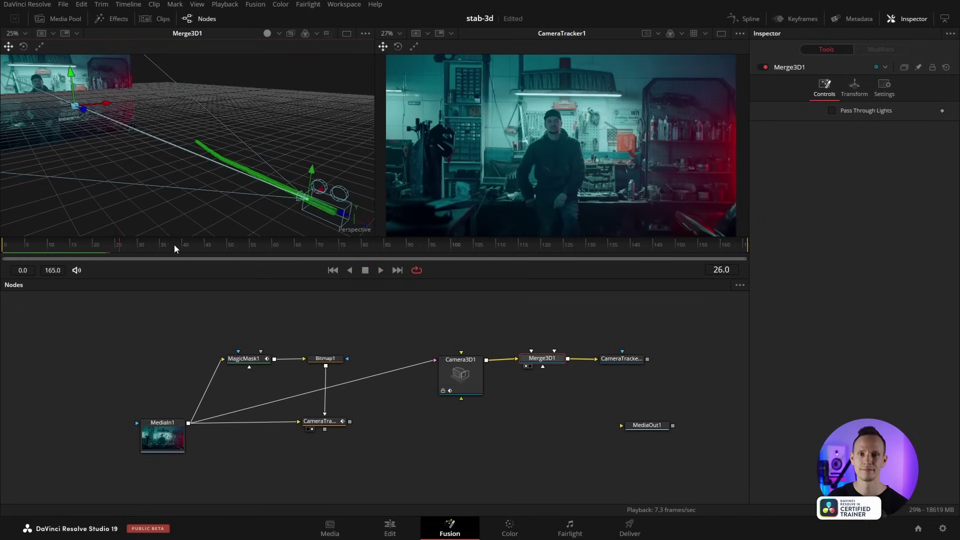
left_click(250, 245)
mouse_move(251, 245)
left_mouse_down()
mouse_move(616, 257)
mouse_move(17, 247)
left_mouse_up()
scroll(308, 166, "down", 5)
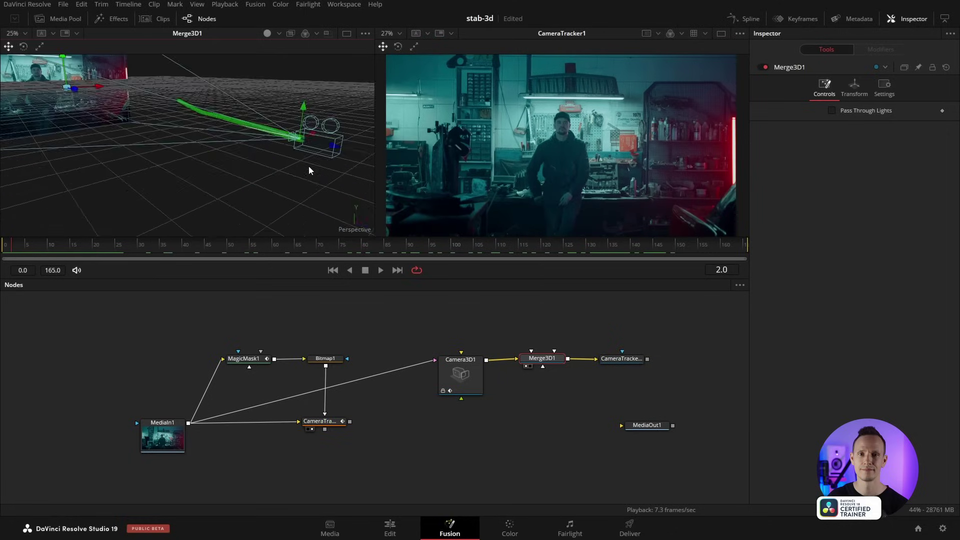
- Save the stab-3d project, inspect the camera path in 3D, and select Camera3D1
key("ctrl+s")
mouse_move(116, 171)
left_mouse_down()
mouse_move(265, 216)
mouse_move(48, 108)
left_mouse_up()
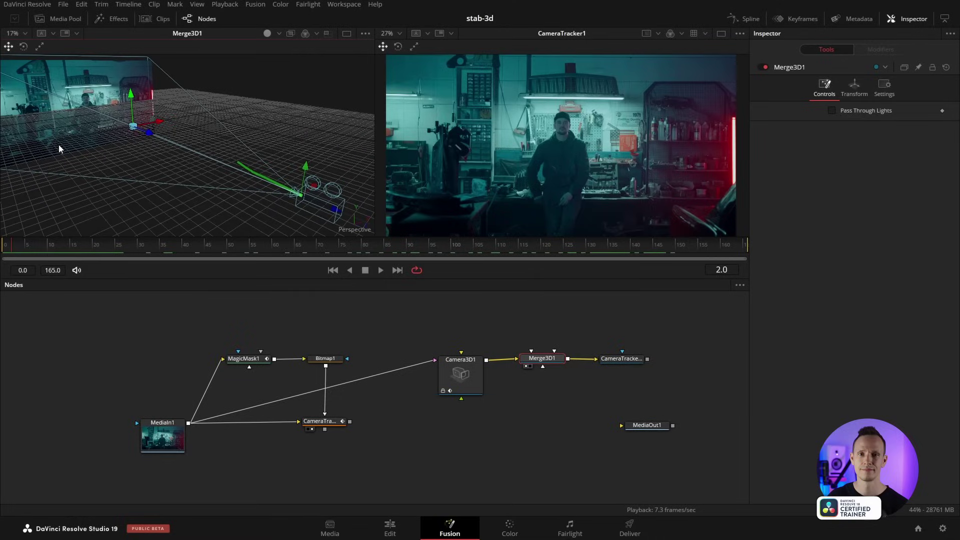
left_click_drag(219, 204, 199, 195)
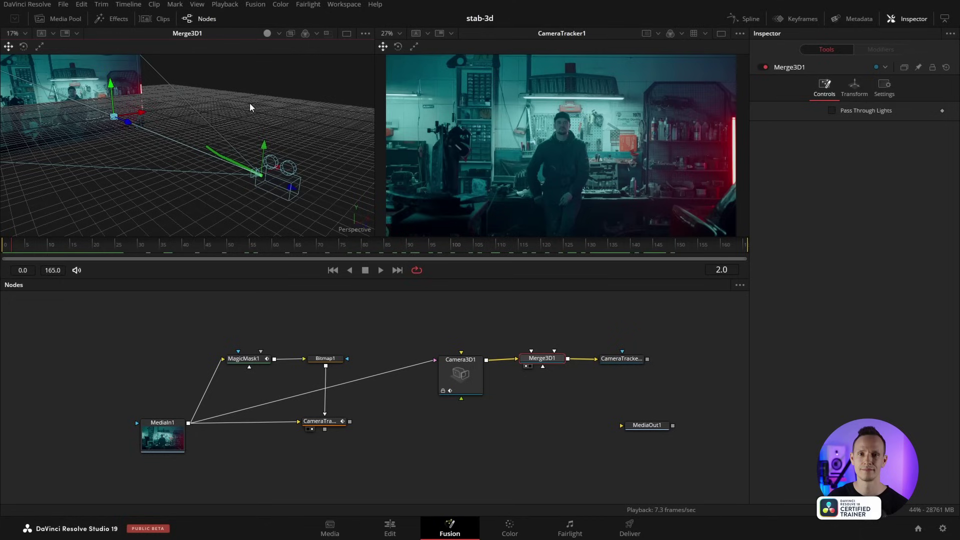
left_click_drag(562, 386, 442, 408)
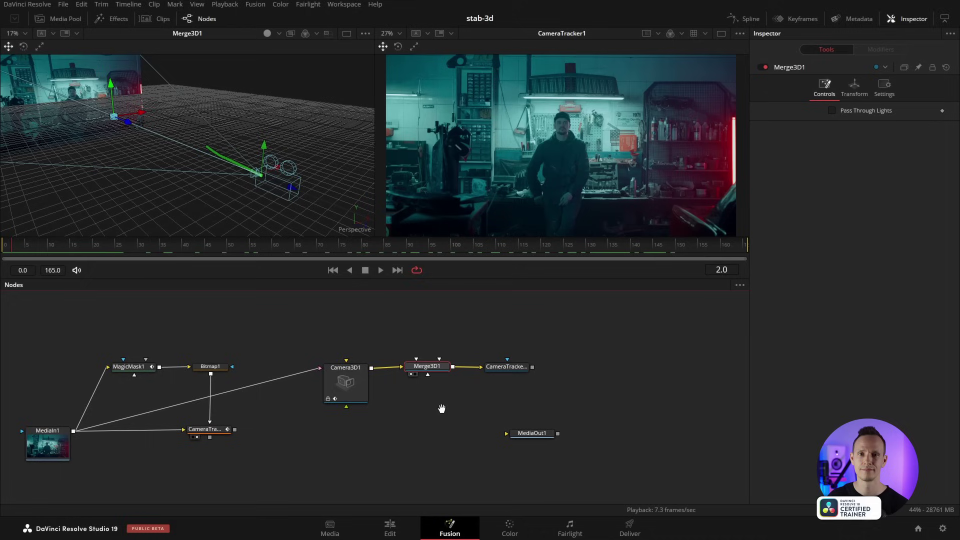
left_click_drag(353, 382, 346, 382)
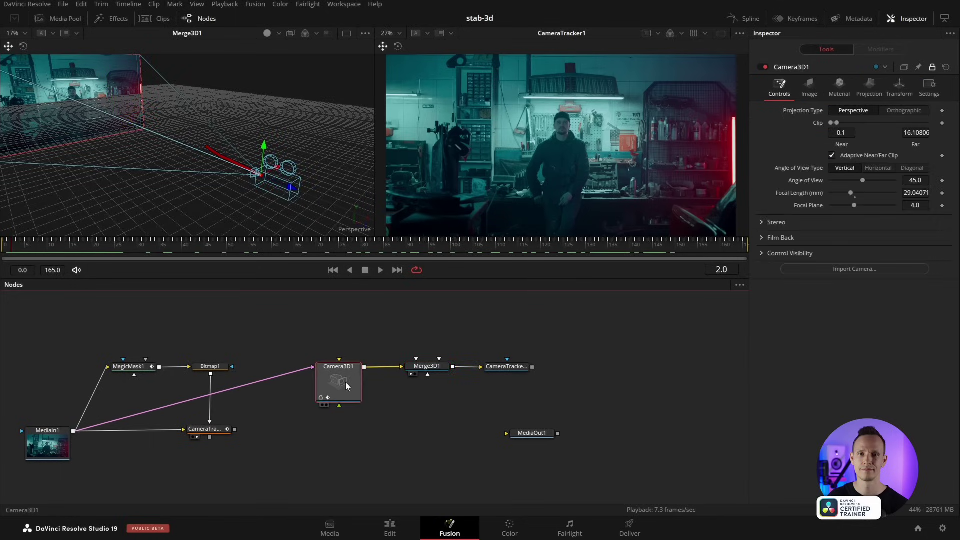
- Duplicate Camera3D1 and rename the original node to projector
key("ctrl+v")
mouse_move(358, 447)
left_mouse_down()
mouse_move(351, 444)
mouse_move(426, 371)
left_mouse_up()
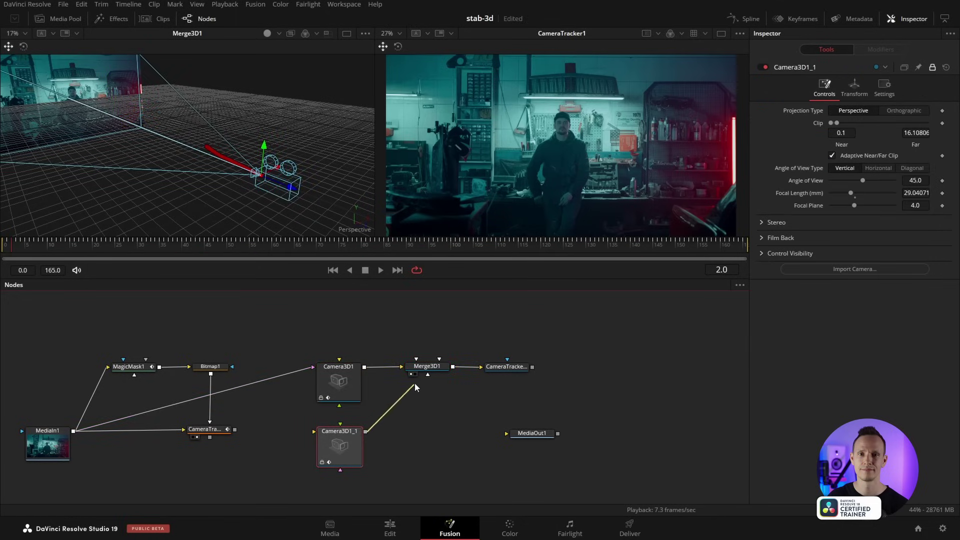
left_click(343, 379)
right_click(338, 370)
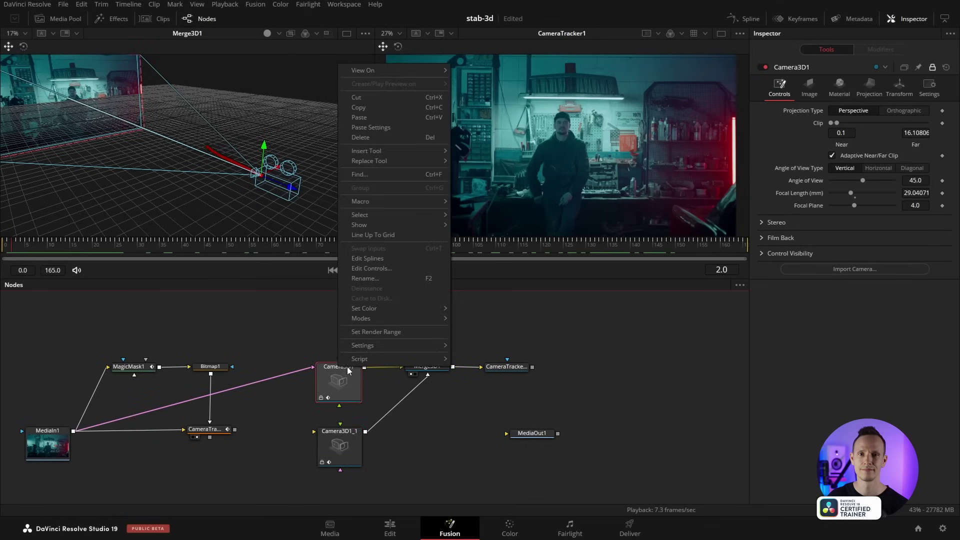
left_click(385, 279)
type("Pojector")
key("Return")
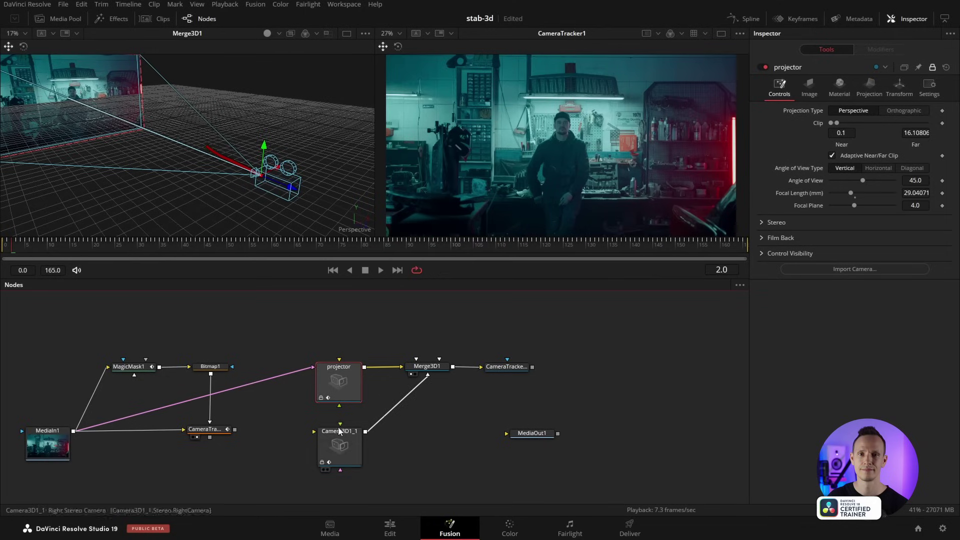
- Rename the duplicate camera node to Camera
left_click(342, 452)
right_click(342, 450)
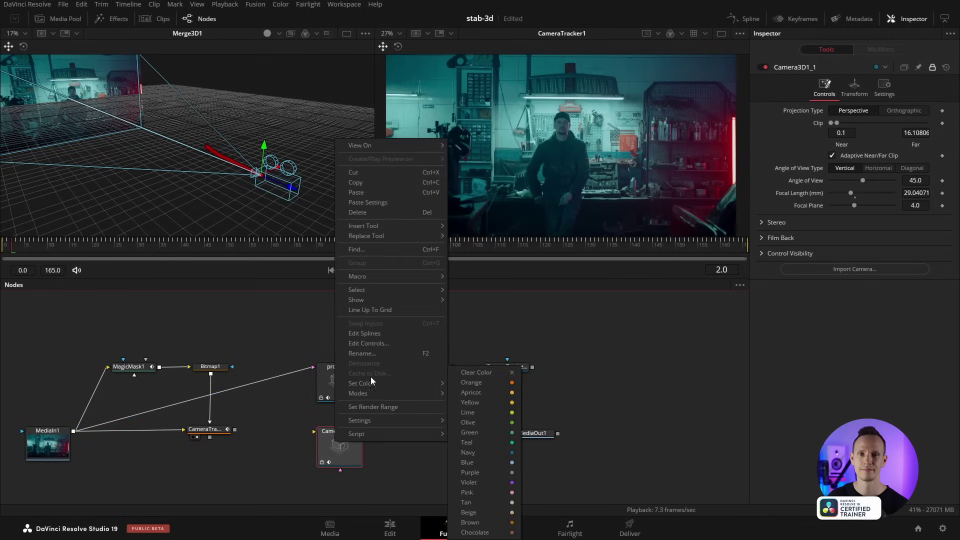
left_click(374, 354)
left_click(450, 249)
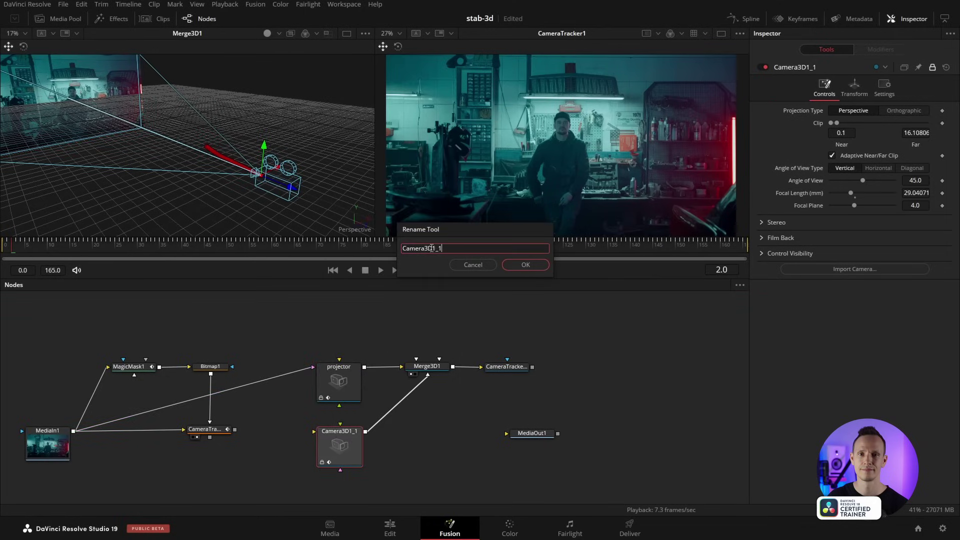
left_click(515, 263)
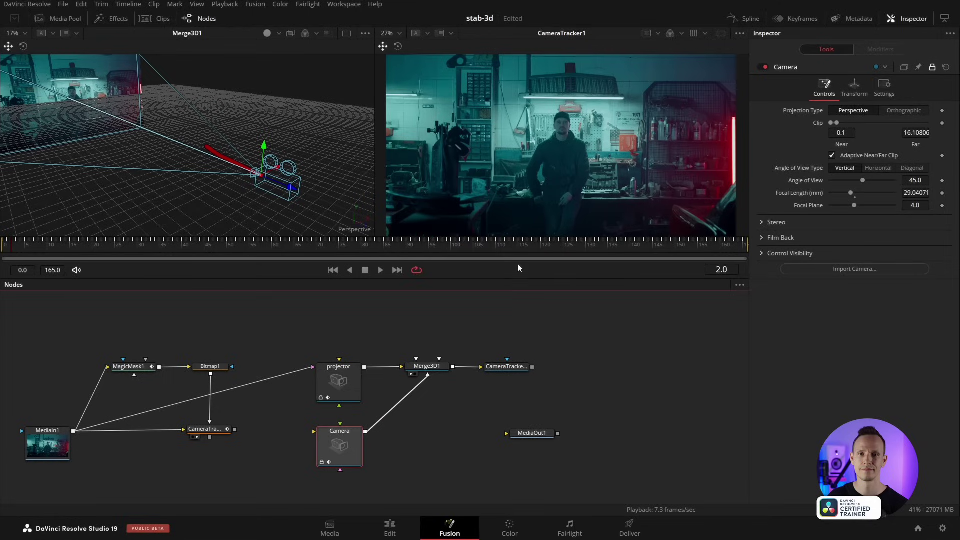
- Set CameraTracker1_Renderer to render through the node named Camera
left_click(515, 368)
left_click_drag(514, 367, 530, 362)
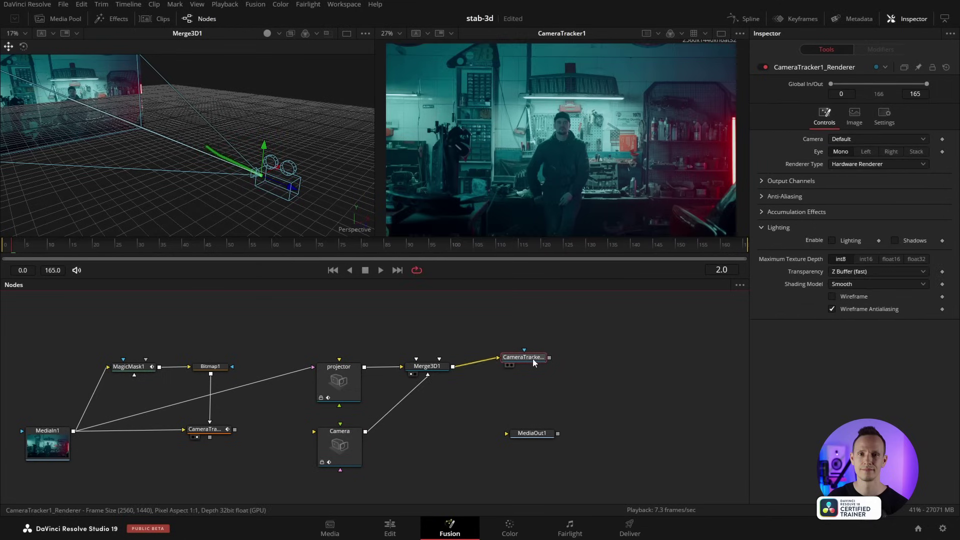
left_click(846, 140)
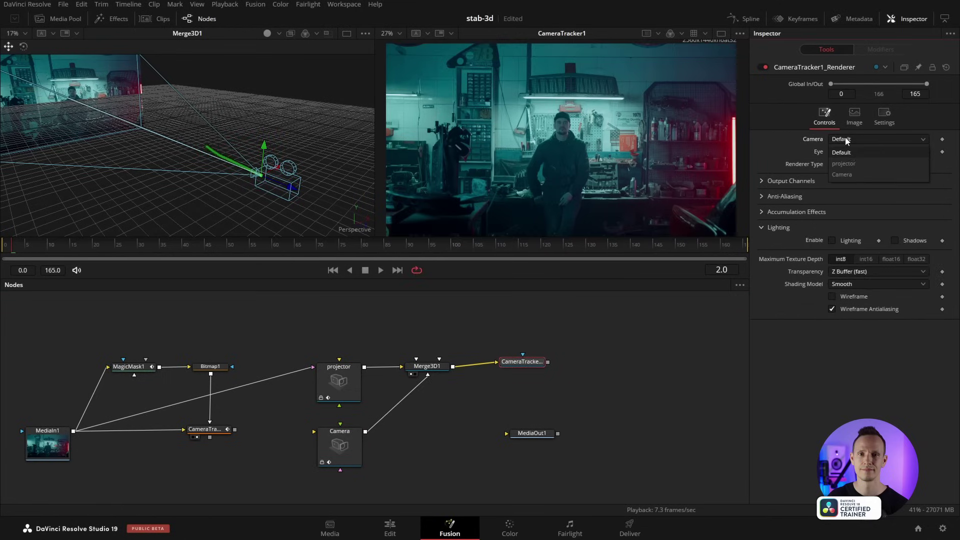
left_click(853, 173)
- Unlock the Camera node's settings and bring up the Keyframes editor with its options menu
left_click_drag(346, 450, 348, 445)
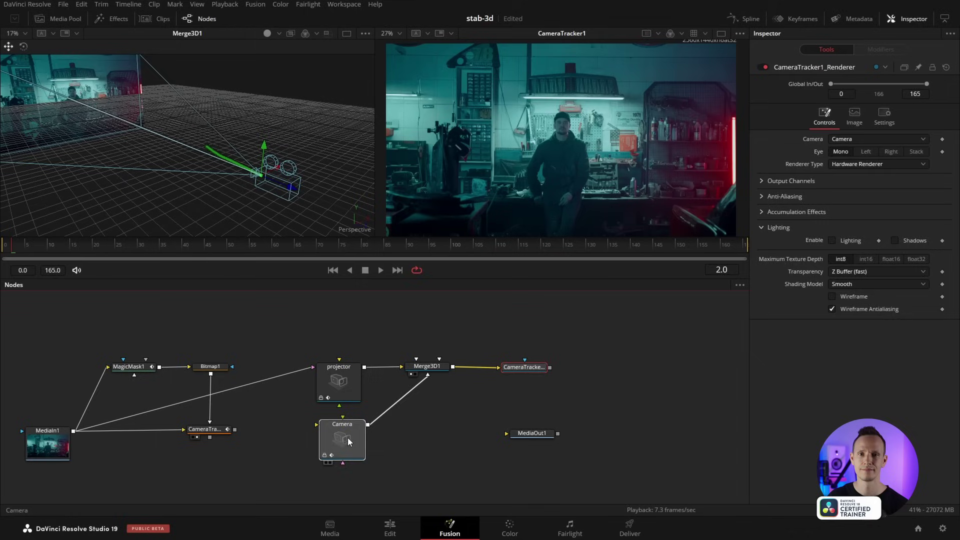
left_click(346, 443)
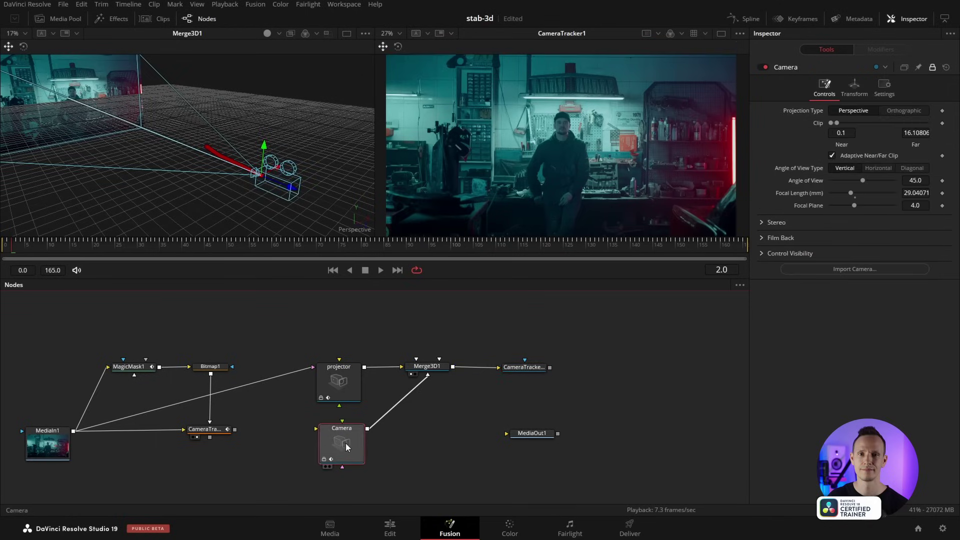
left_click(932, 68)
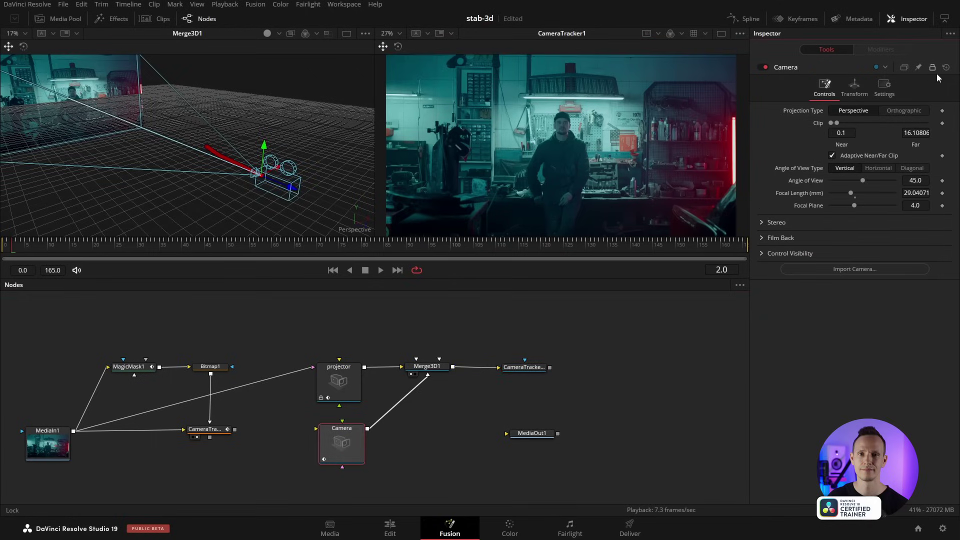
left_click(794, 17)
left_click(740, 286)
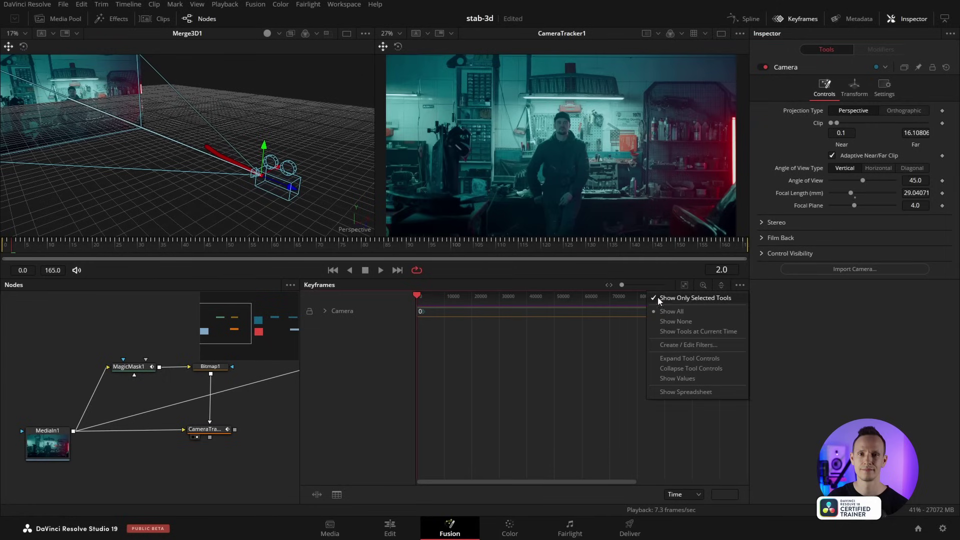
- Show only the Camera track in the keyframe editor, fit it, and expand its channels
left_click(699, 298)
left_click(742, 284)
left_click(701, 296)
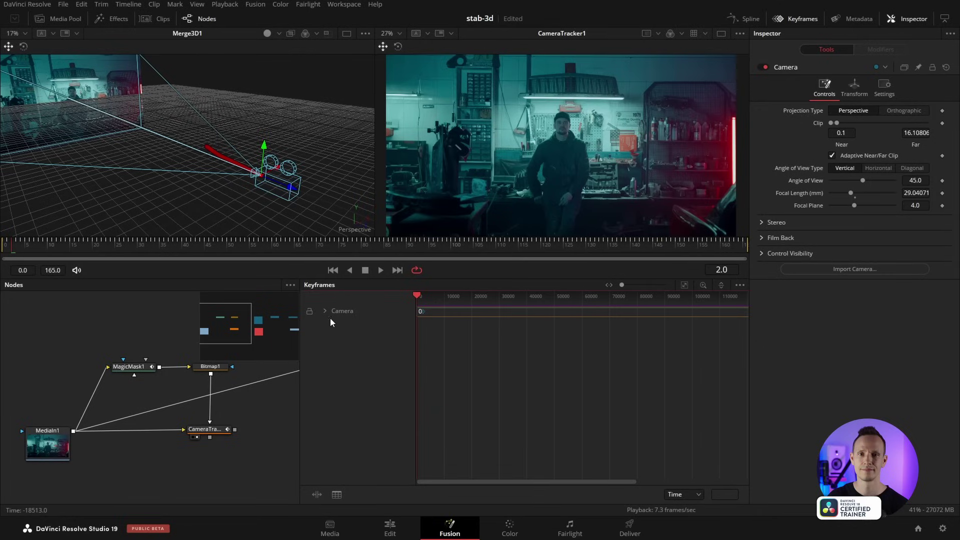
left_click(684, 284)
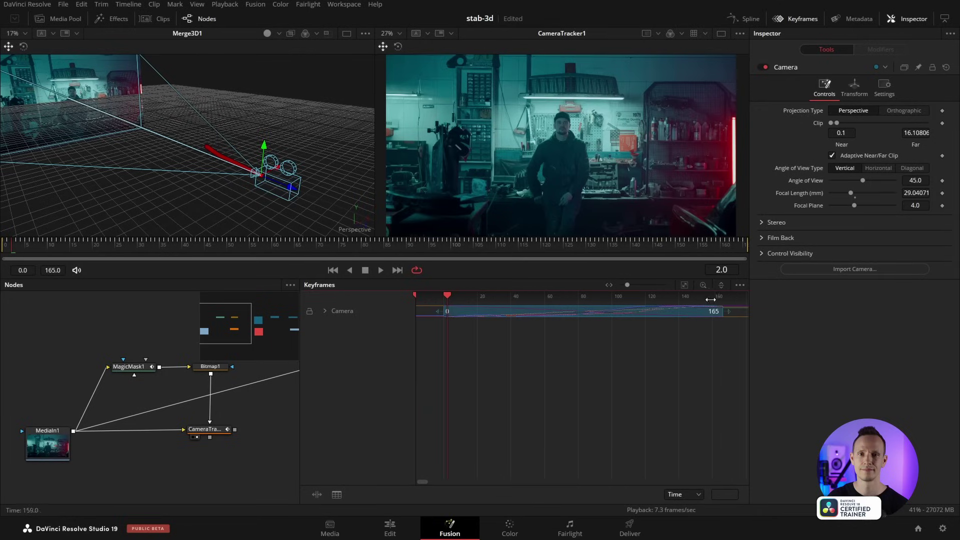
left_click(325, 311)
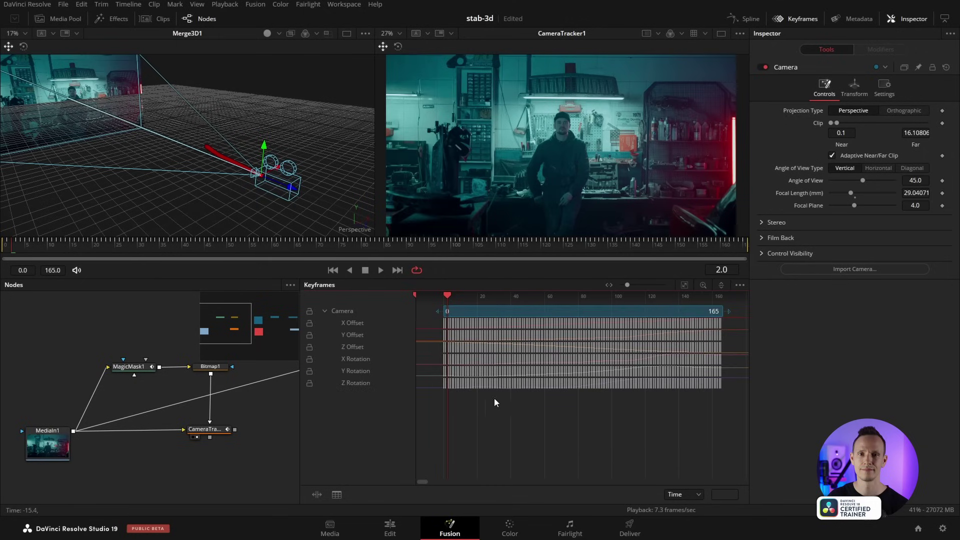
- Select the Camera keyframes across all six channels over frames 0–165 and delete them
left_click_drag(444, 403, 485, 378)
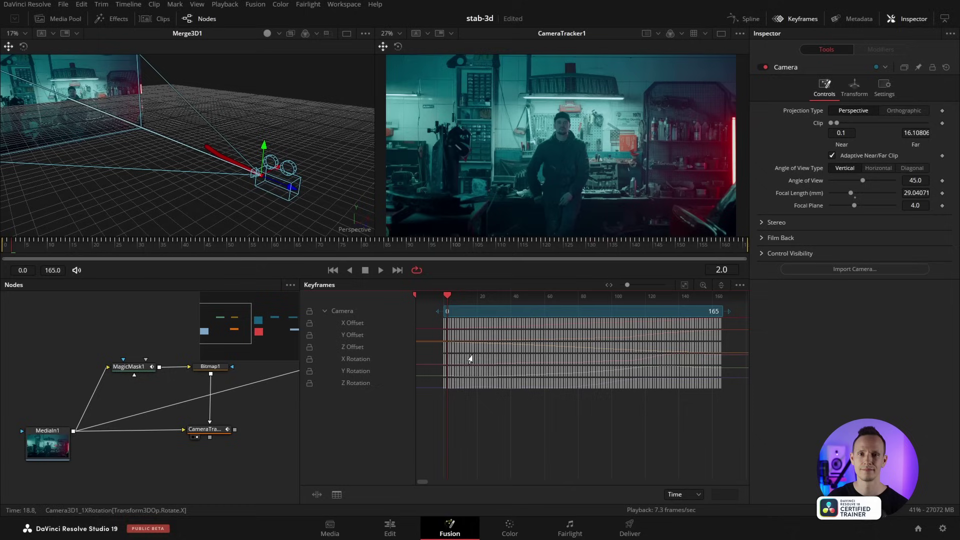
left_click_drag(447, 296, 510, 295)
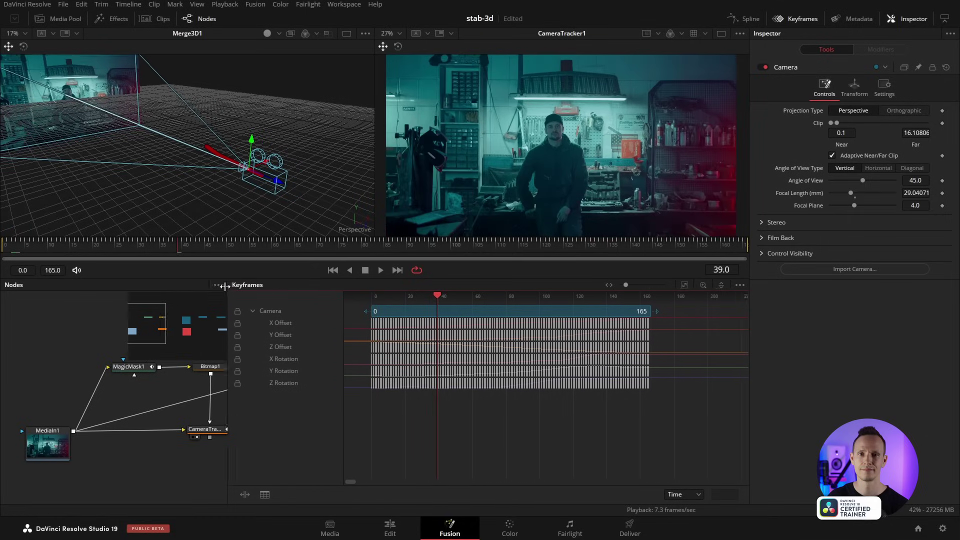
left_click_drag(300, 284, 134, 283)
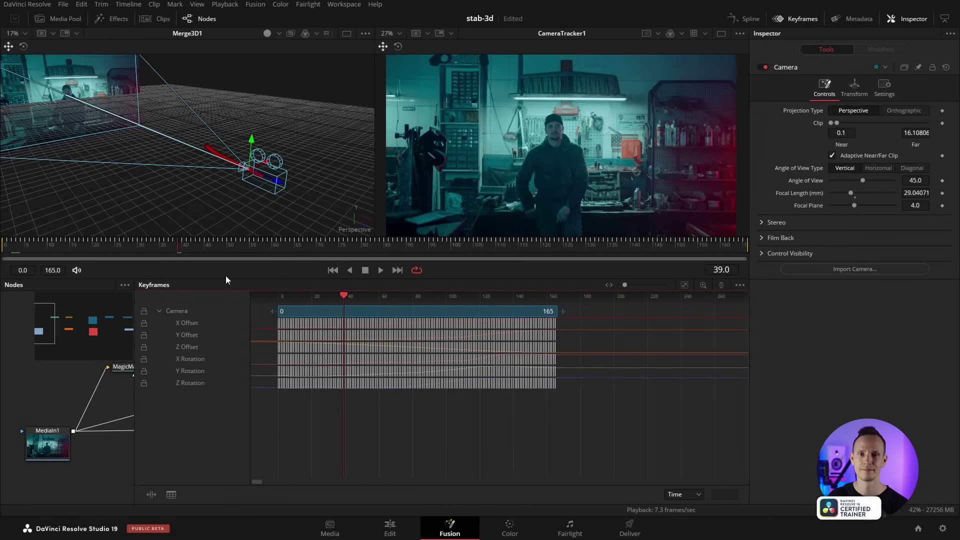
left_click(685, 285)
left_click_drag(286, 408, 721, 305)
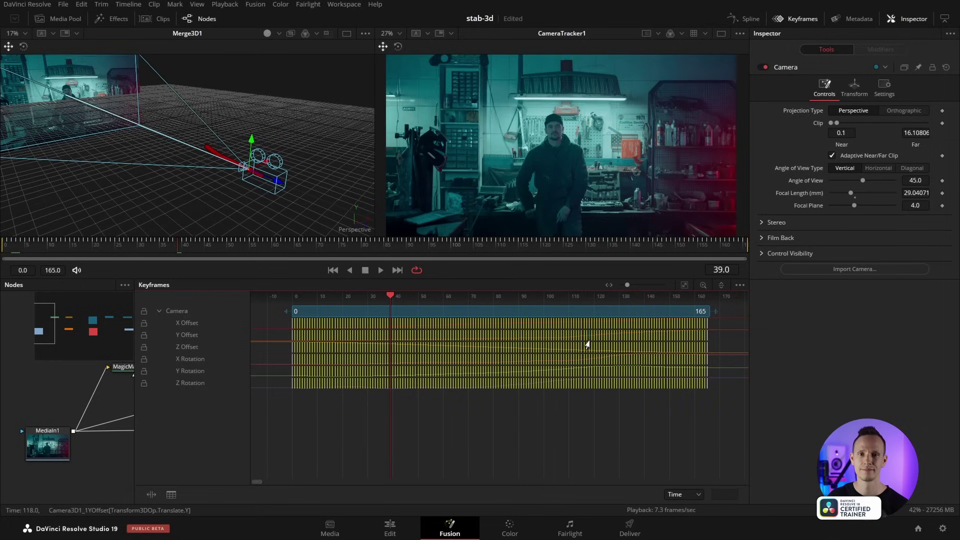
key("Delete")
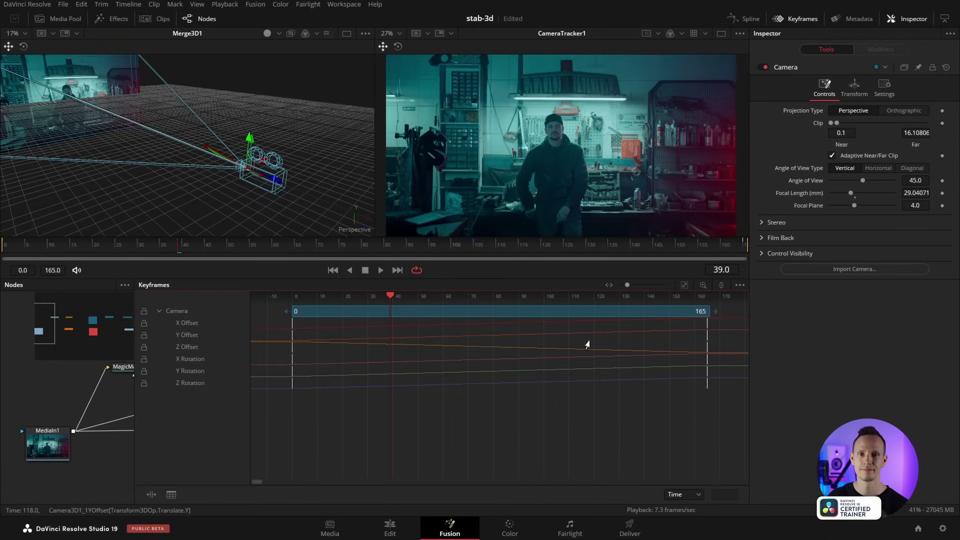
- Close the keyframe editor and show MediaIn1 left and the renderer output right
left_click(803, 19)
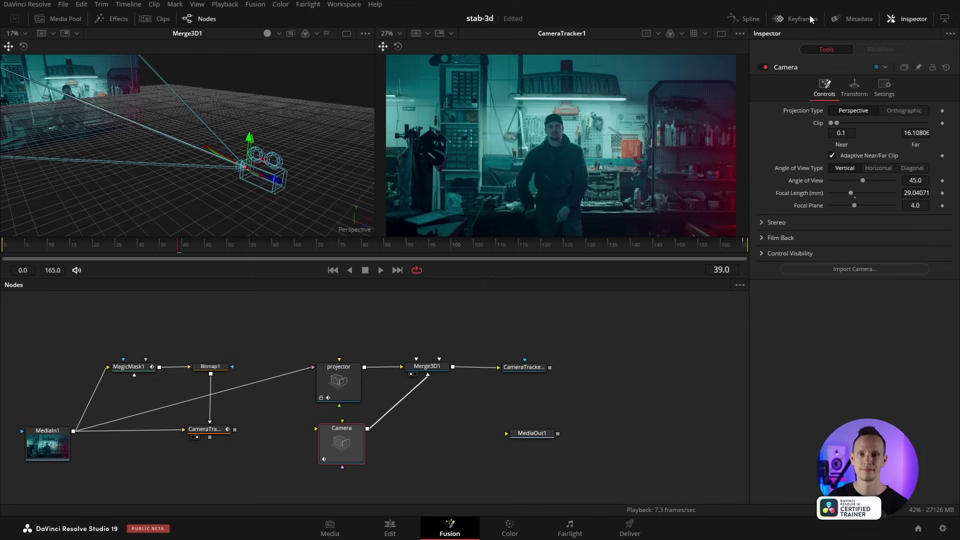
left_click_drag(333, 449, 327, 452)
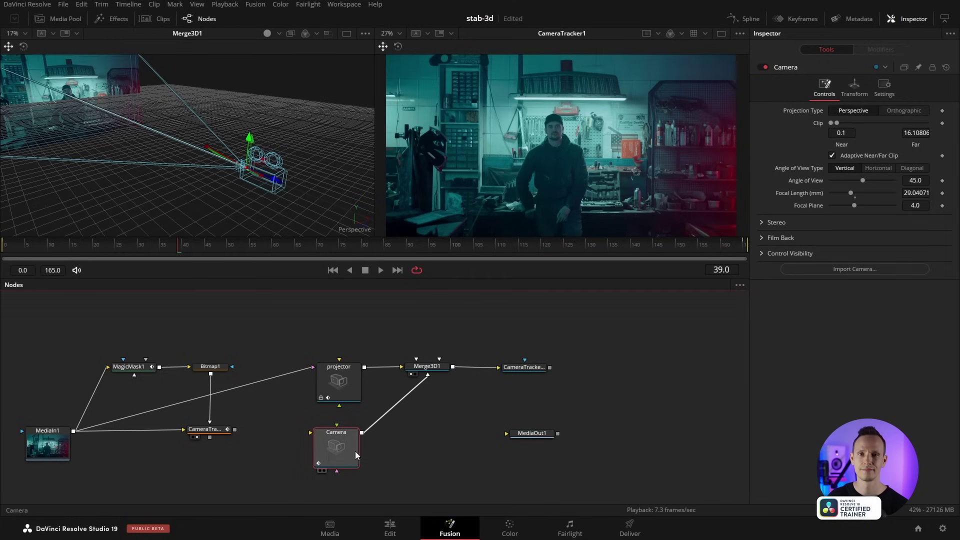
left_click_drag(142, 457, 183, 456)
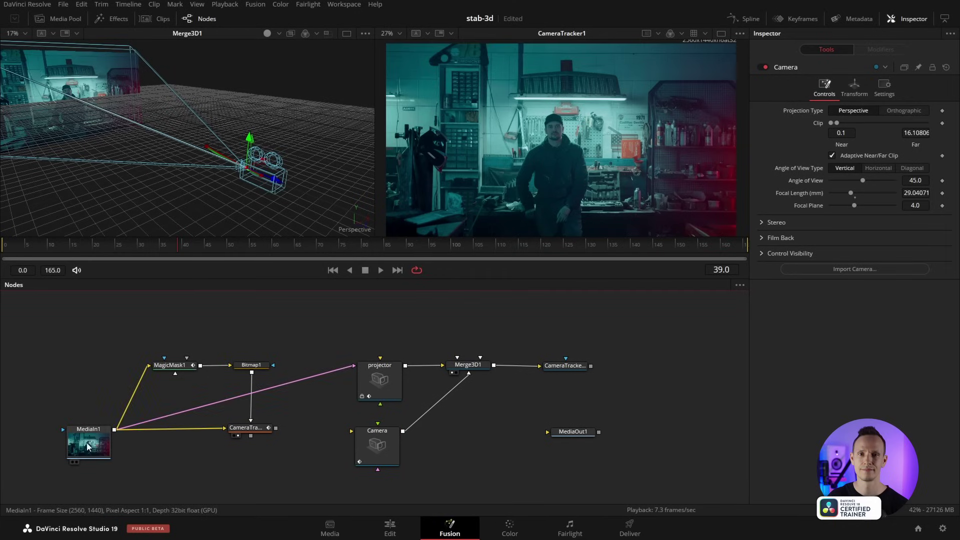
key("1")
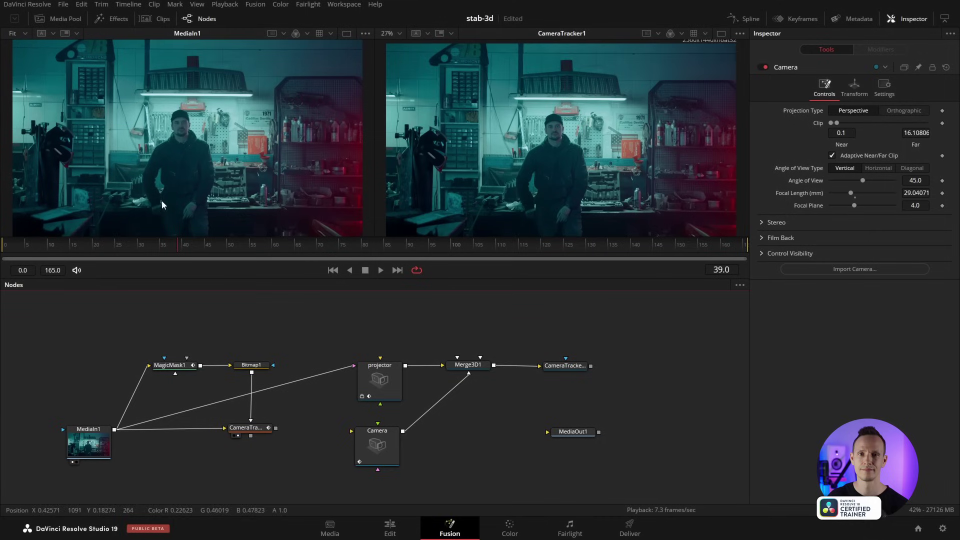
left_click(564, 368)
left_click_drag(564, 367, 610, 128)
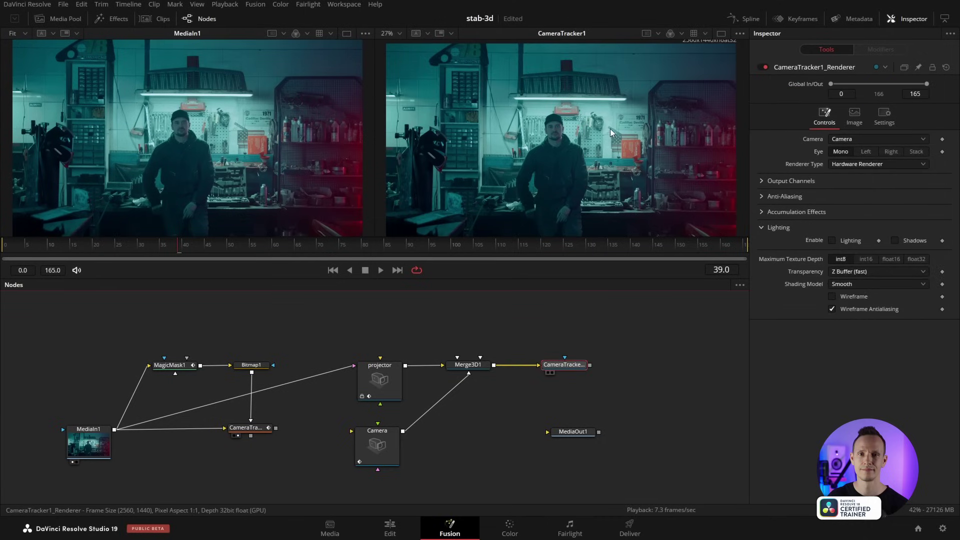
- Play back the rendered result, stopping at frame 145
left_click(380, 286)
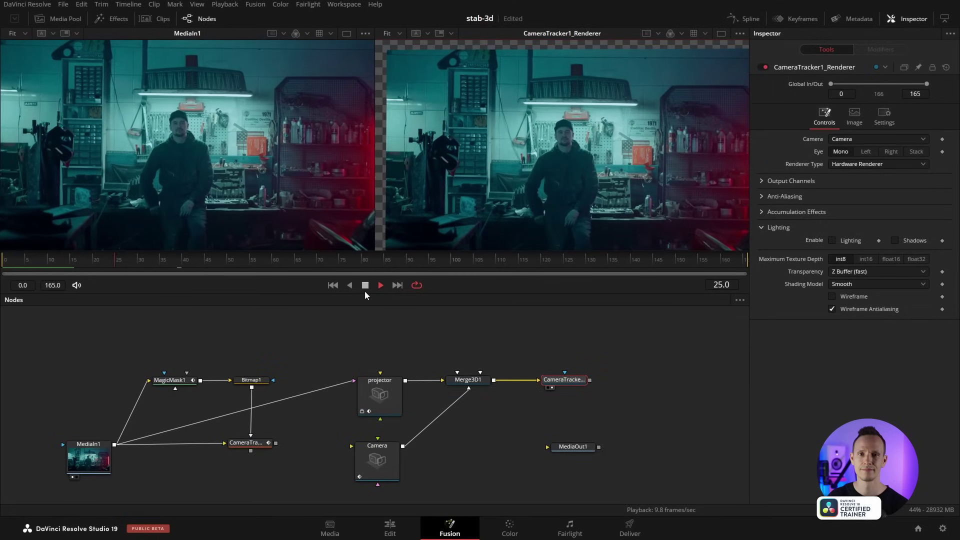
left_click(368, 285)
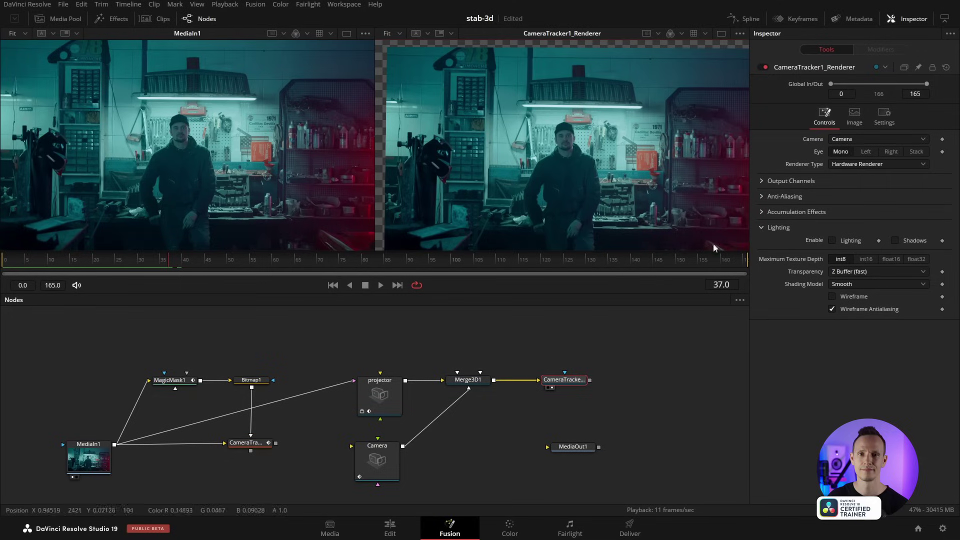
left_click(381, 286)
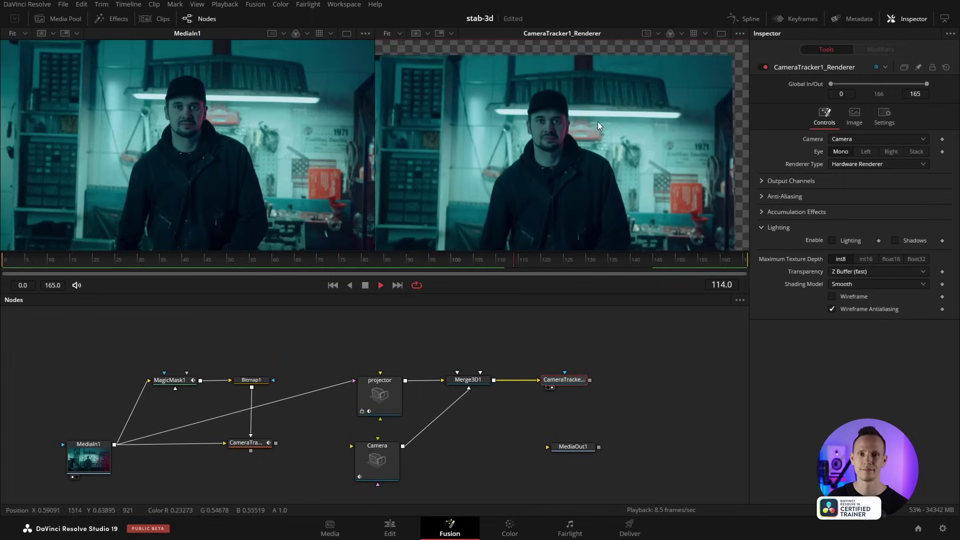
key("space")
scroll(563, 180, "down", 1)
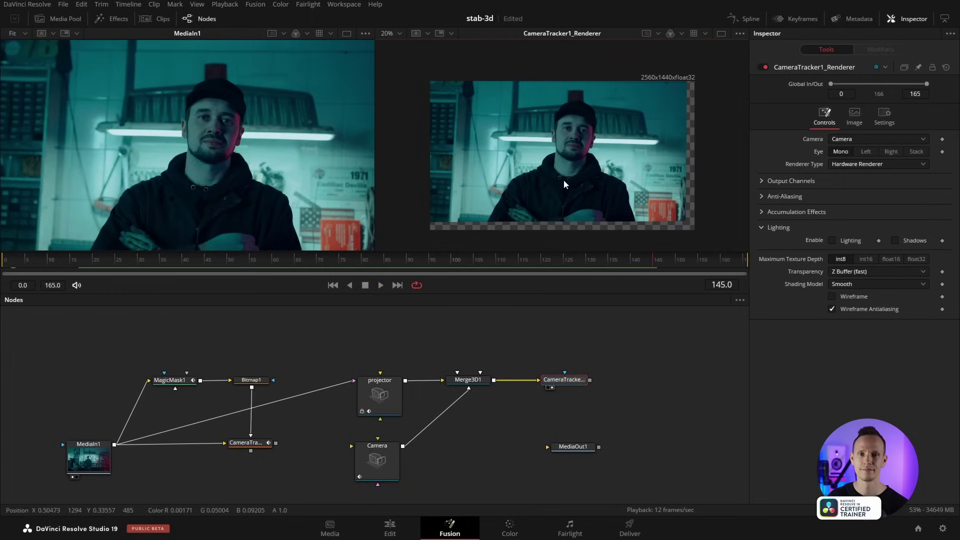
- Add a Transform node after CameraTracker1_Renderer and connect it to MediaOut1
left_click_drag(569, 380, 559, 377)
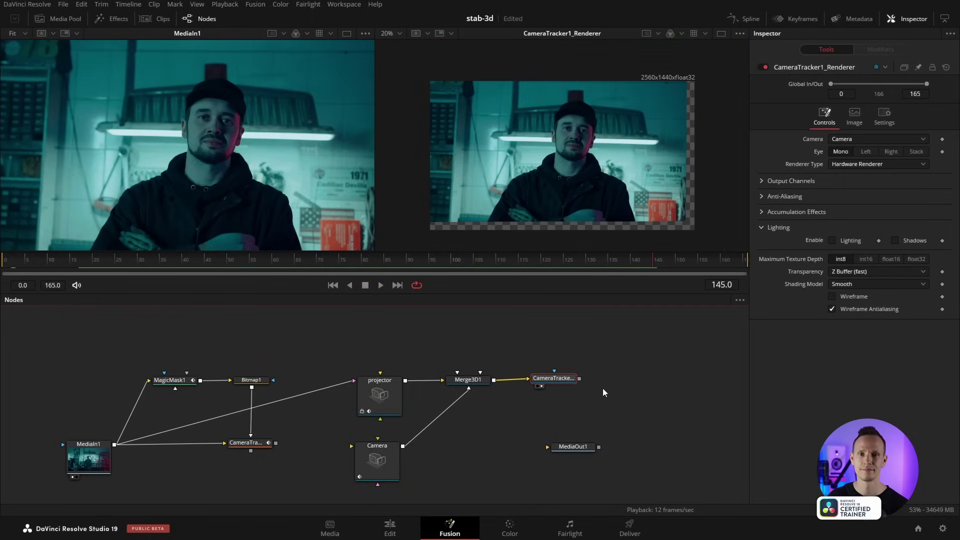
key("shift+space")
type("transform")
key("Return")
mouse_move(586, 452)
left_mouse_down()
mouse_move(712, 393)
mouse_move(710, 380)
left_mouse_up()
left_click_drag(637, 379, 705, 380)
- Select Transform1 at Size 1.189 and play back the scaled stabilized result
left_click(630, 378)
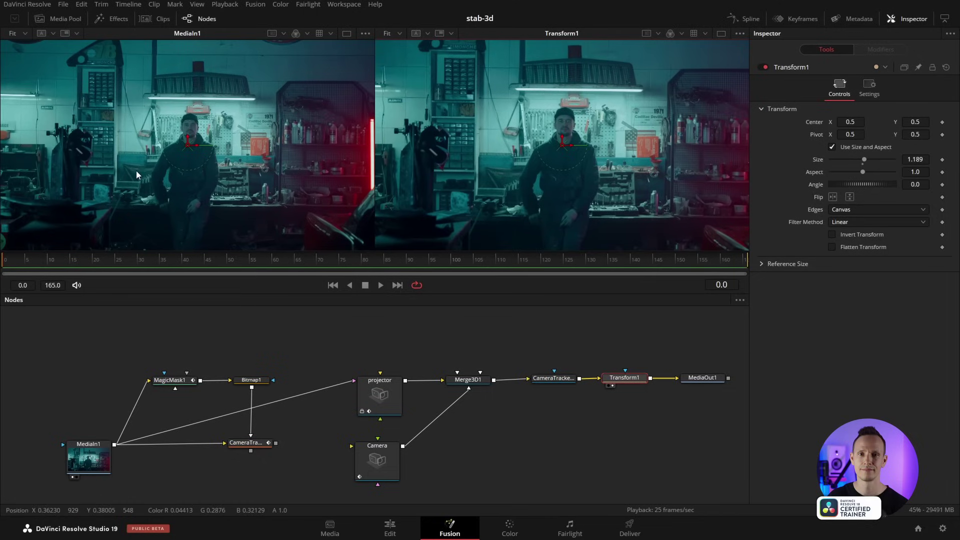
left_click(382, 285)
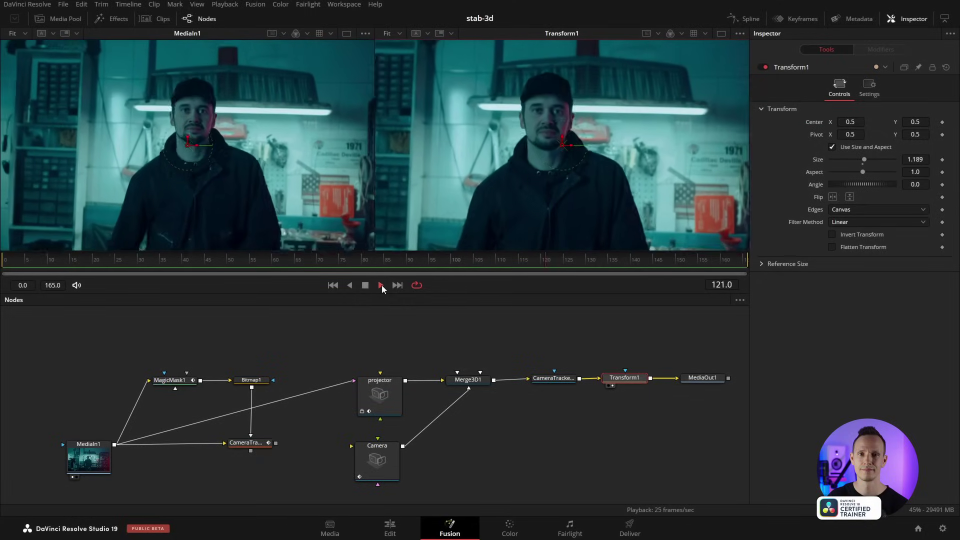
left_click(382, 285)
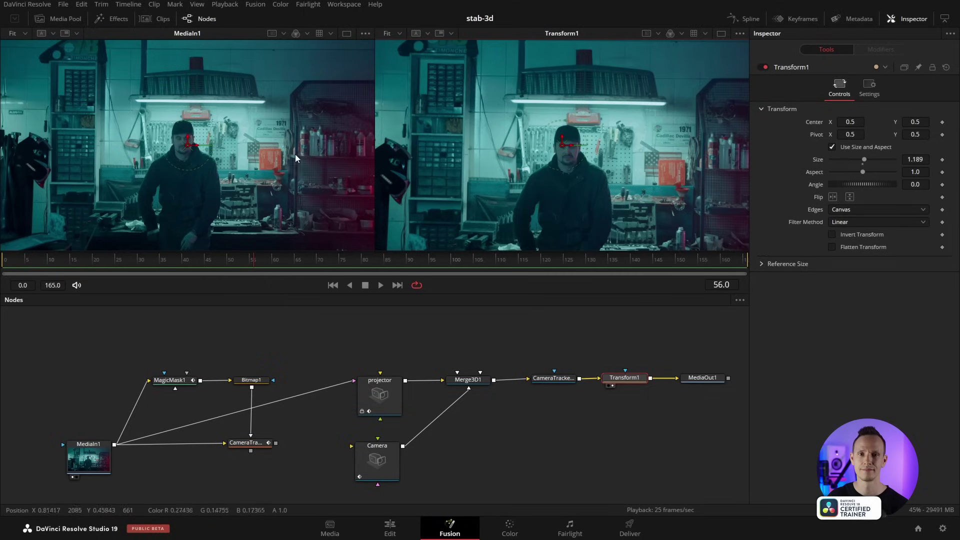
left_click(368, 264)
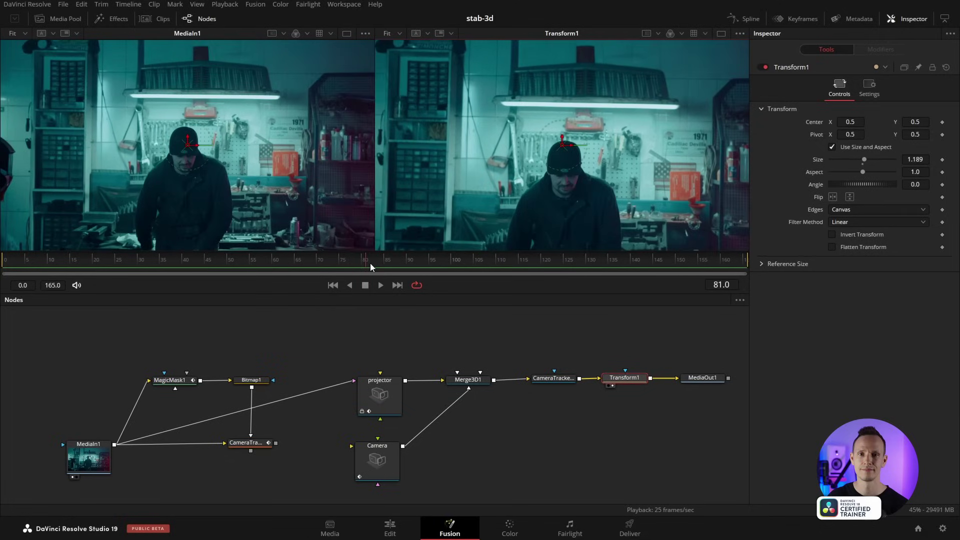
- Scrub frames 81 to 85, then replay the finished clip from the first frame
mouse_move(577, 421)
left_mouse_down()
mouse_move(492, 424)
mouse_move(469, 437)
left_mouse_up()
left_click(492, 424)
left_click_drag(373, 262, 384, 263)
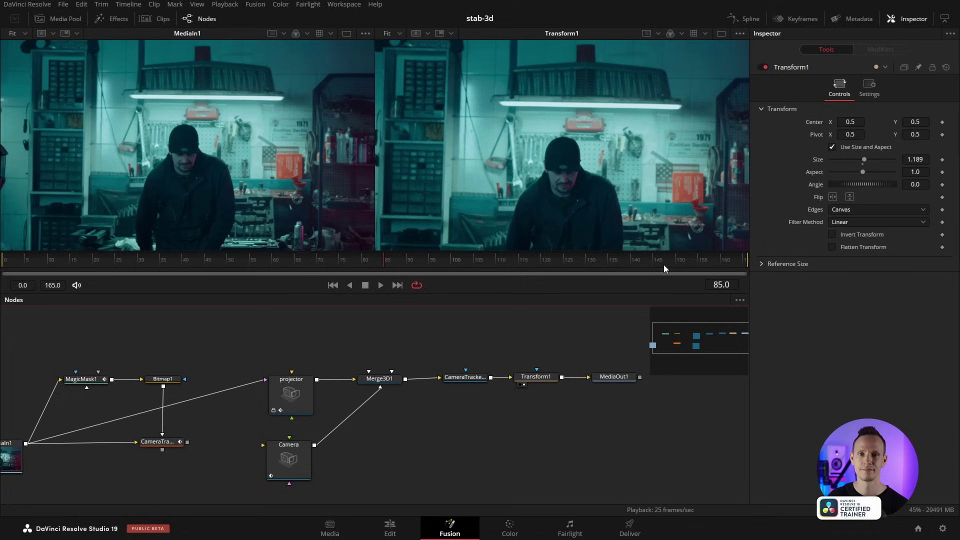
key("Home")
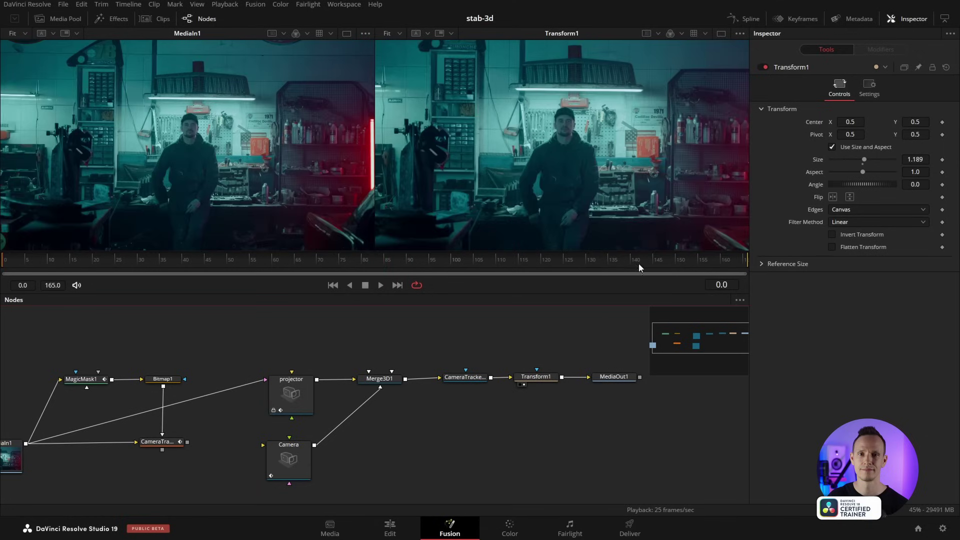
left_click(382, 284)
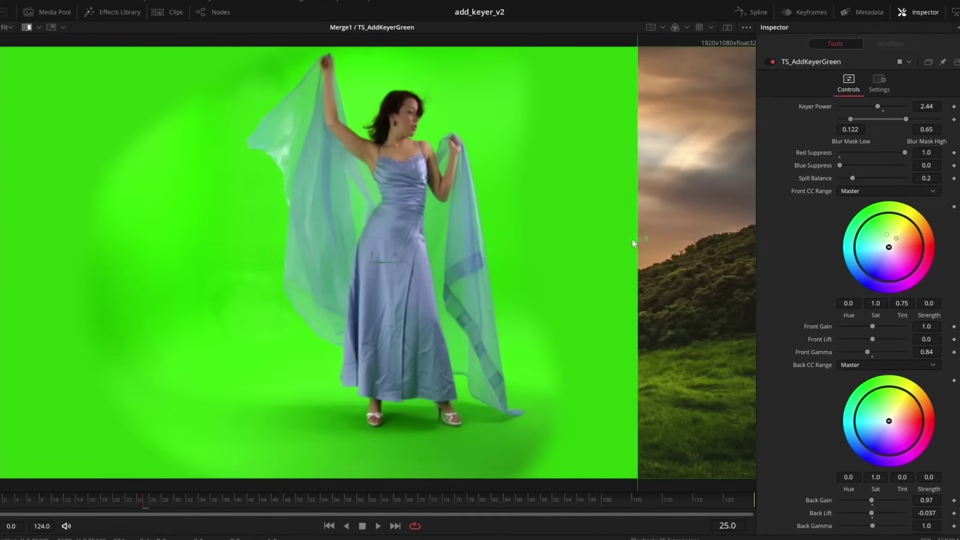
left_click_drag(632, 239, 327, 241)
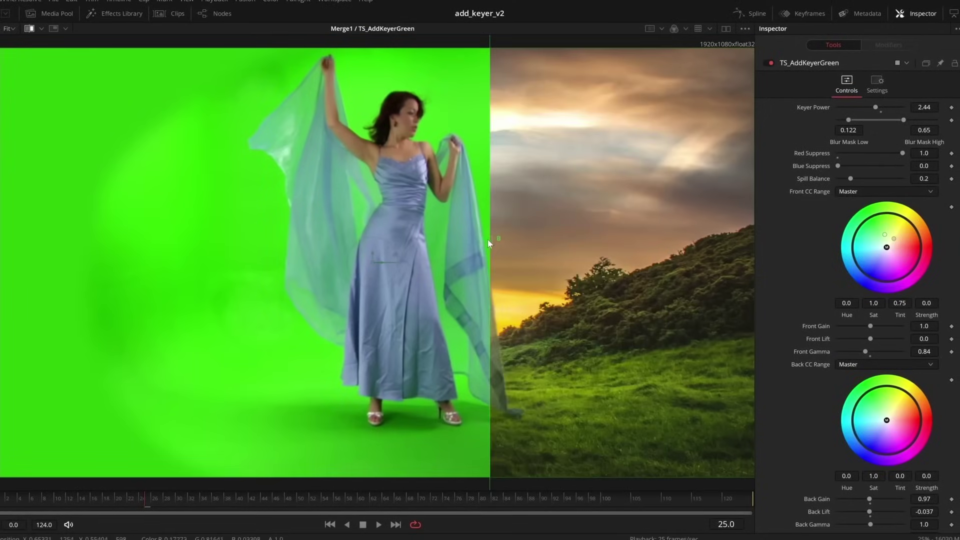